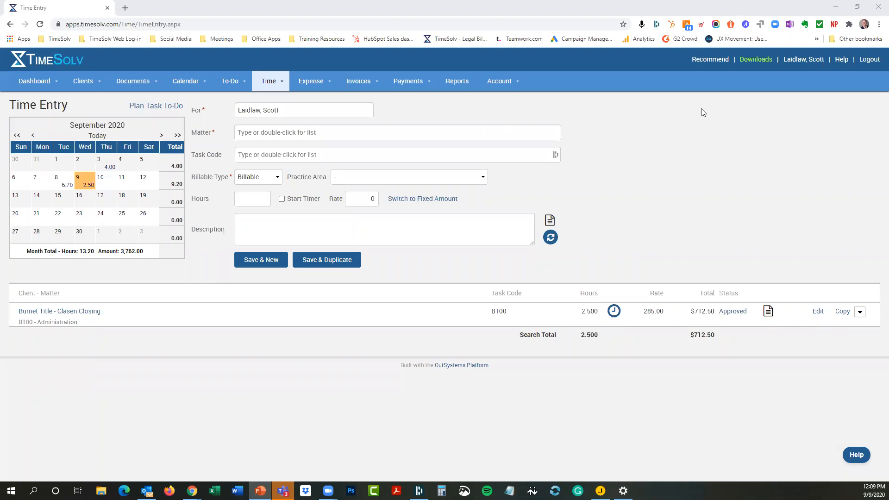
Step: Review the client Categories and Billing Categories tabs in Client Settings, then open the Report Dashboard
click(88, 84)
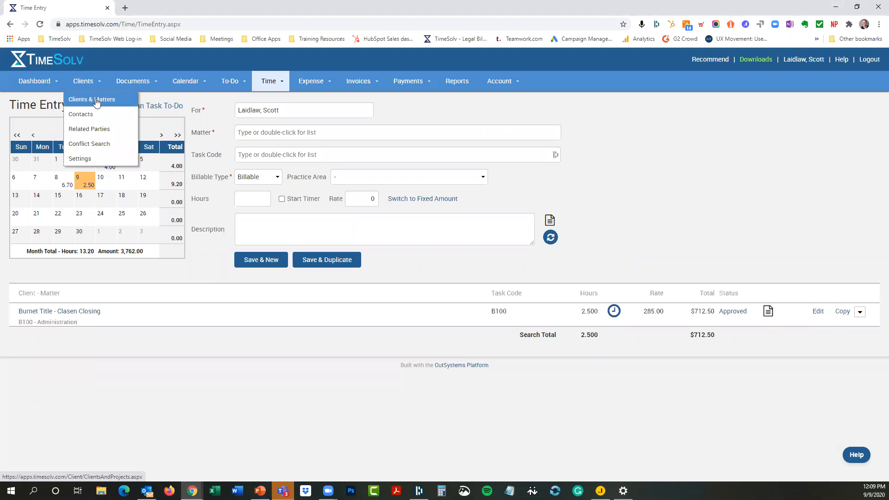
click(76, 160)
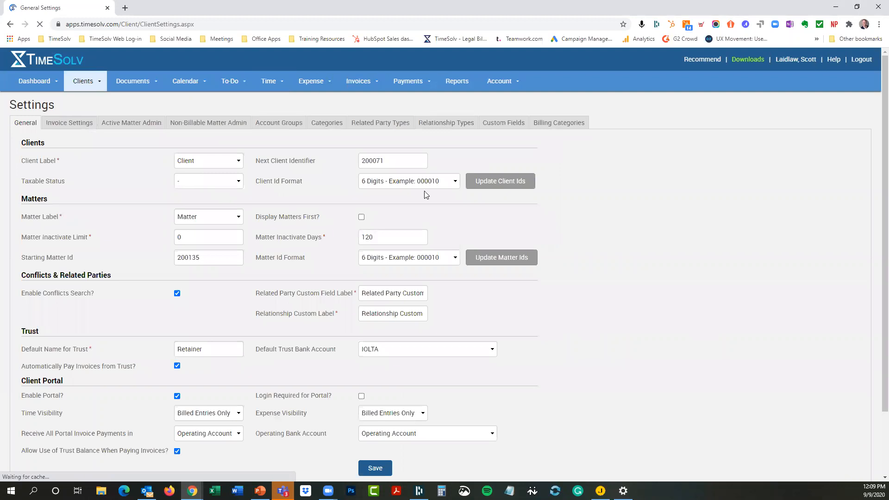
click(331, 123)
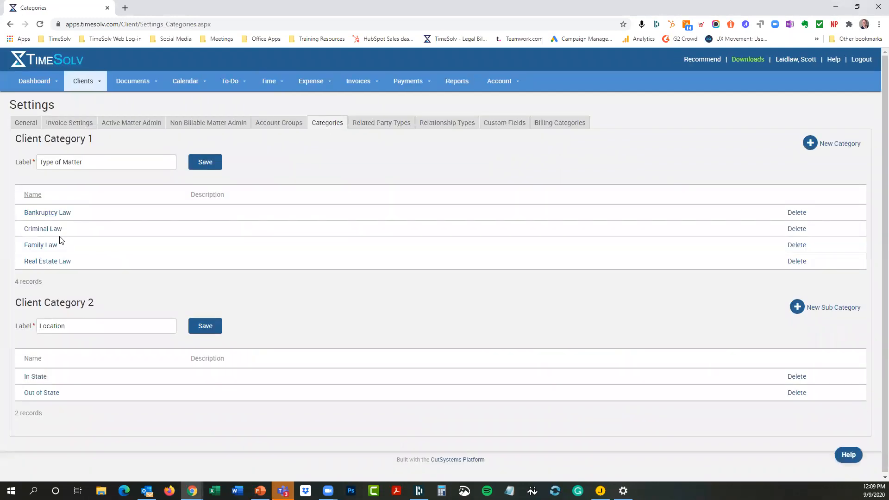
click(552, 123)
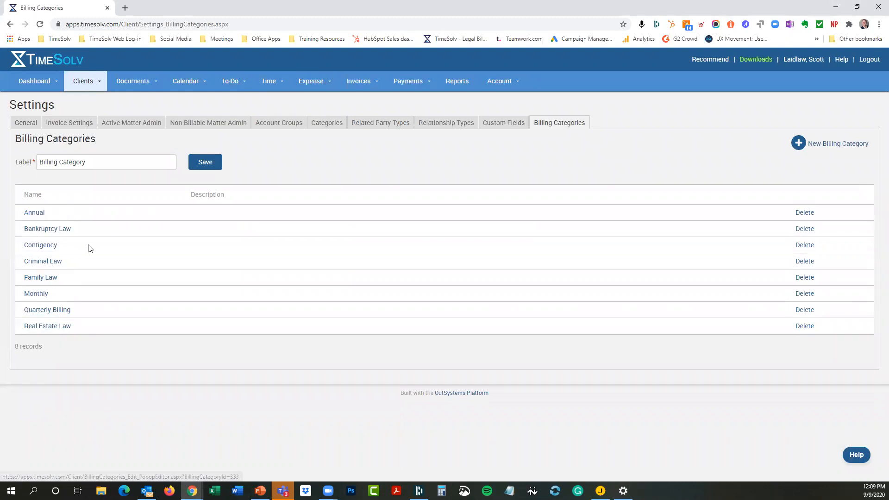
click(465, 84)
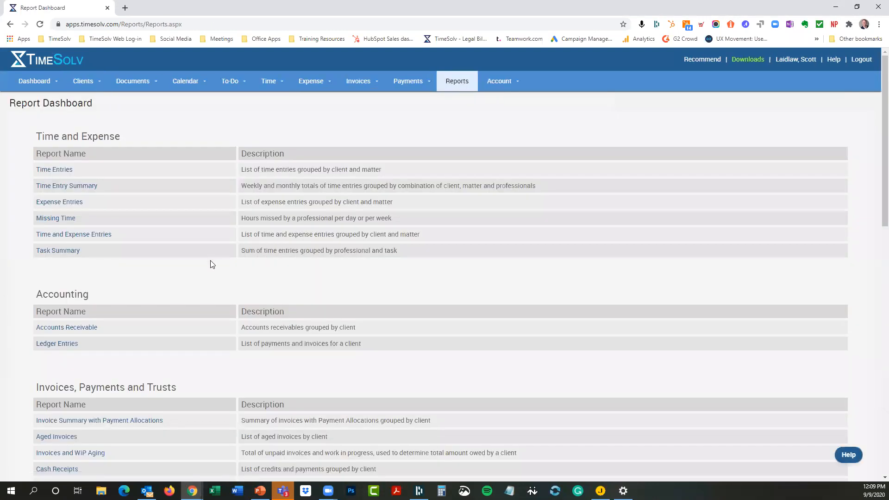
Step: Open the Payment History report and filter it to the Quarterly Billing and Family Law billing categories
scroll(198, 253, down, 4)
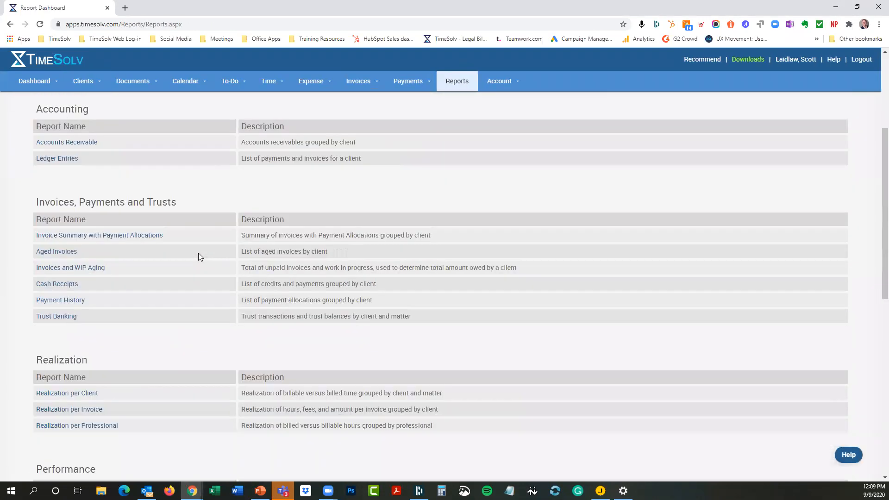
click(58, 299)
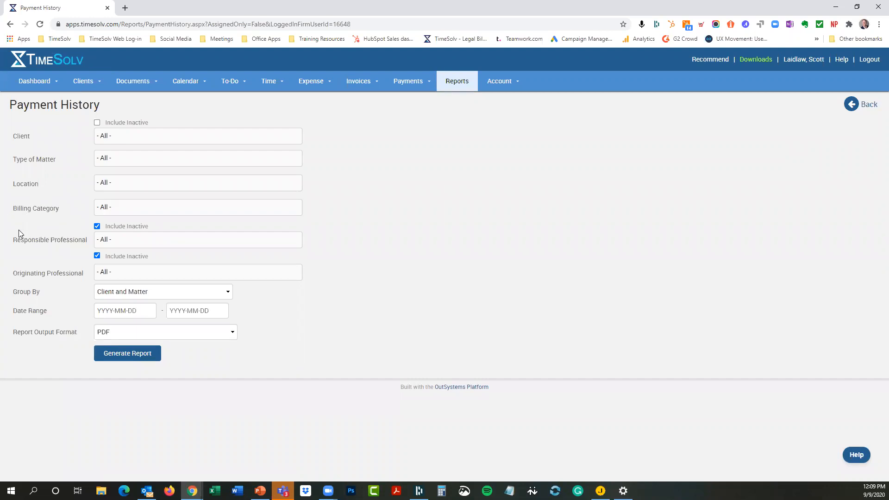
click(124, 209)
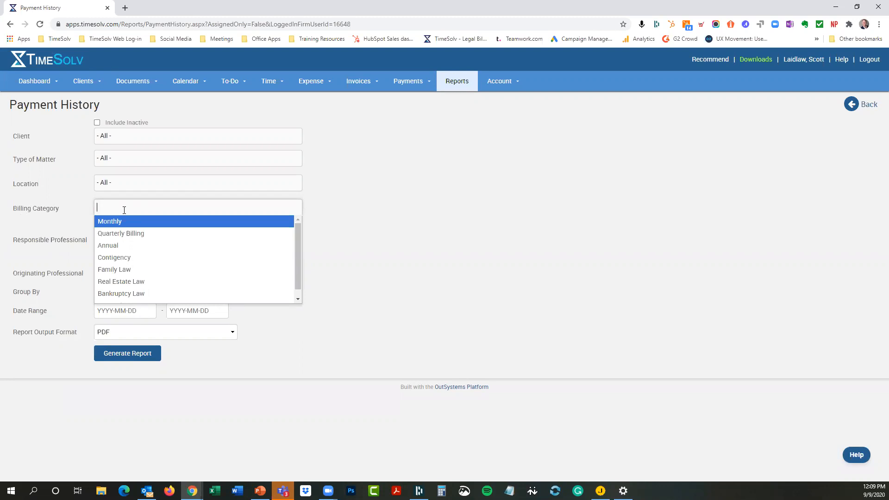
click(117, 234)
click(166, 207)
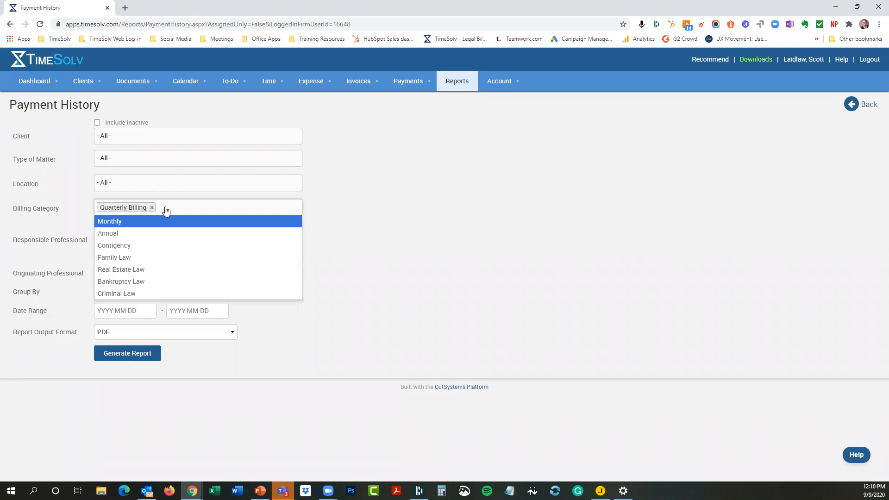
click(137, 257)
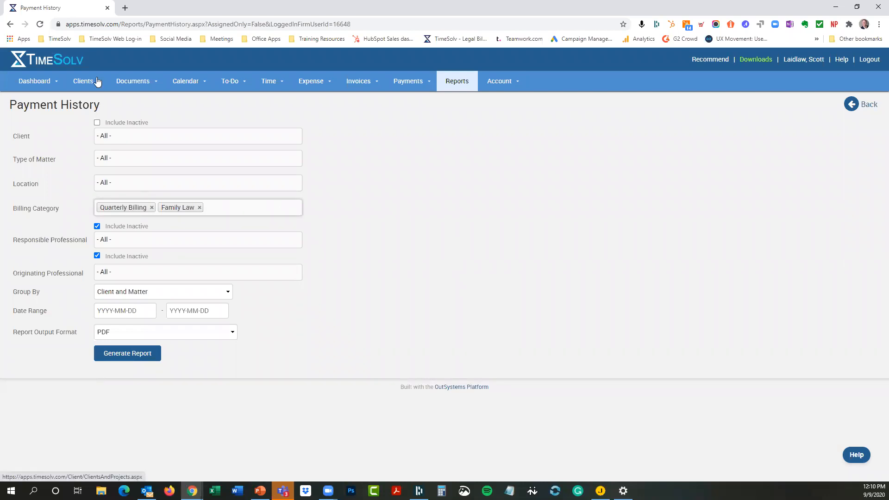
Step: Recheck the billing categories list in Client Settings
mouse_move(92, 81)
click(82, 160)
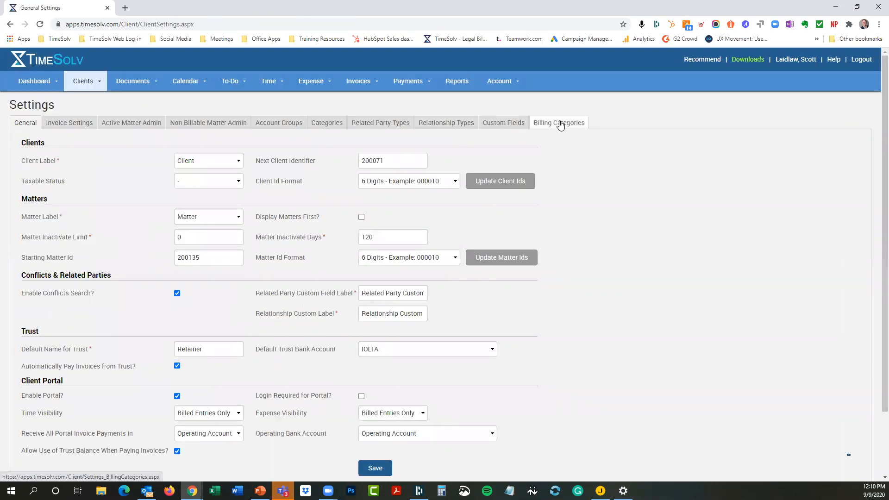
click(560, 124)
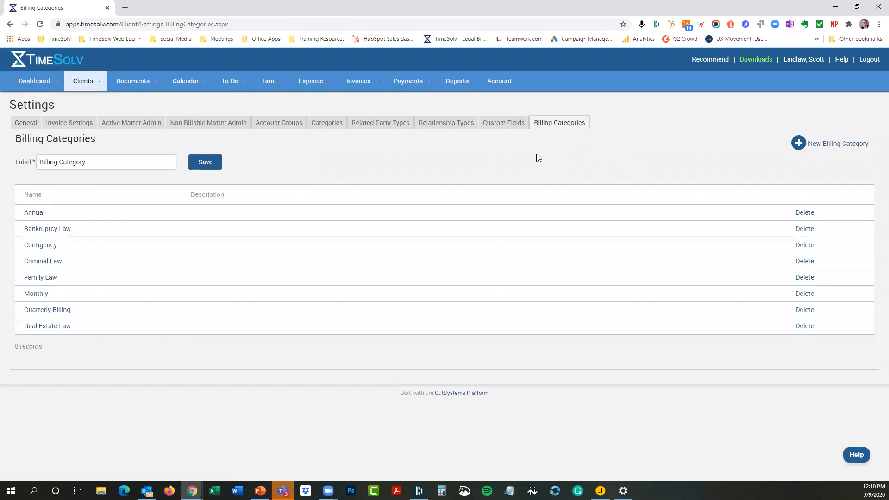
Step: In Aretha's Estate Plan matter invoice settings, add Criminal Law and Family Law billing categories
click(99, 81)
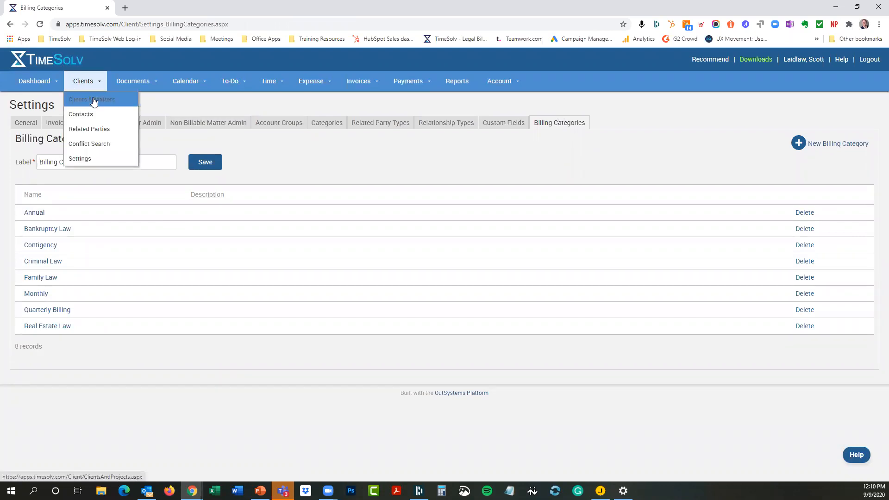
click(93, 100)
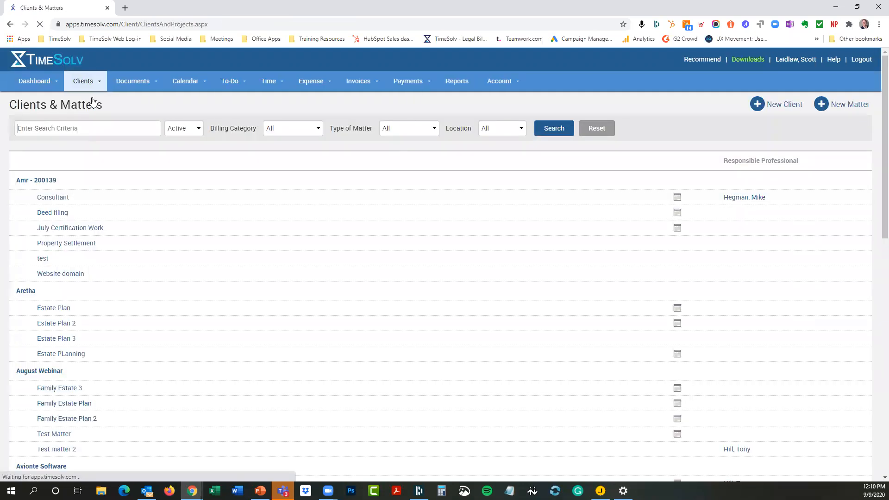
click(61, 311)
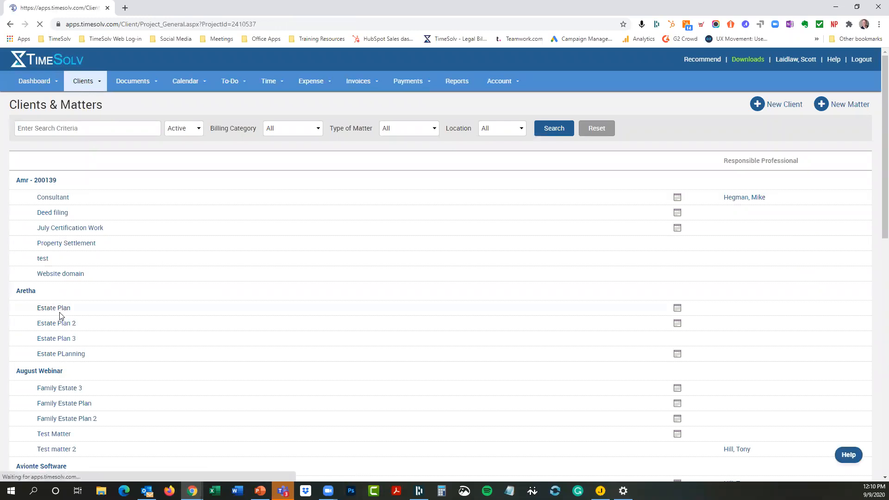
click(140, 141)
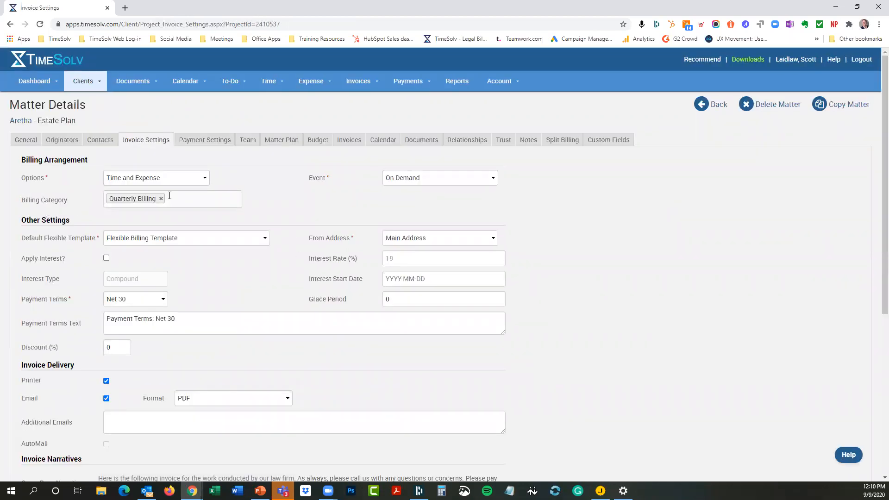
click(179, 199)
click(156, 250)
click(199, 203)
click(177, 250)
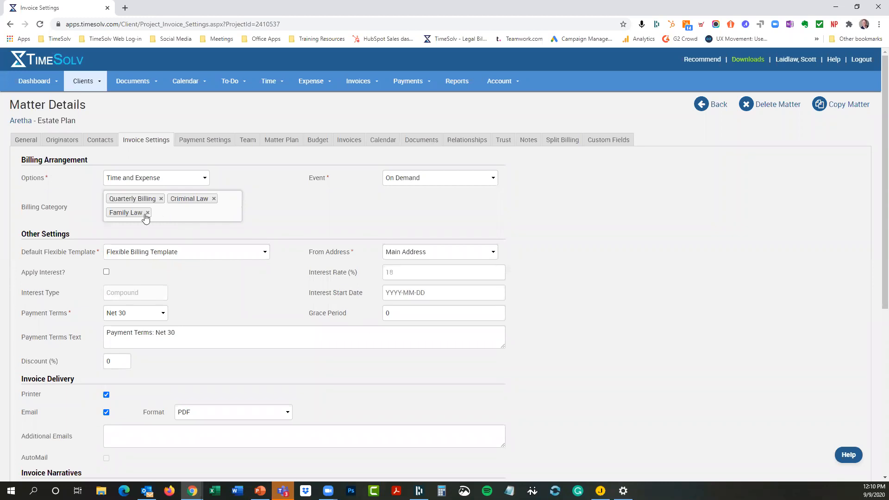
Step: Remove Family Law and Criminal Law, then return to Aretha's details without saving
click(148, 212)
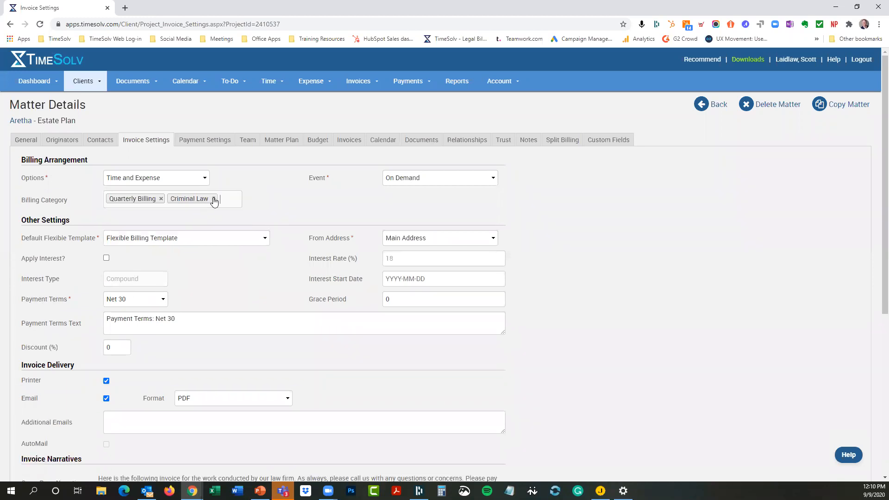
click(214, 199)
click(21, 121)
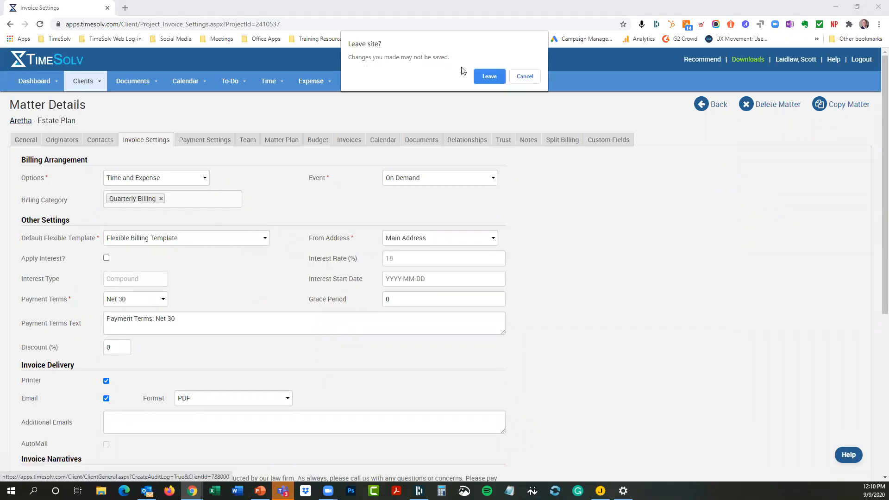
click(489, 76)
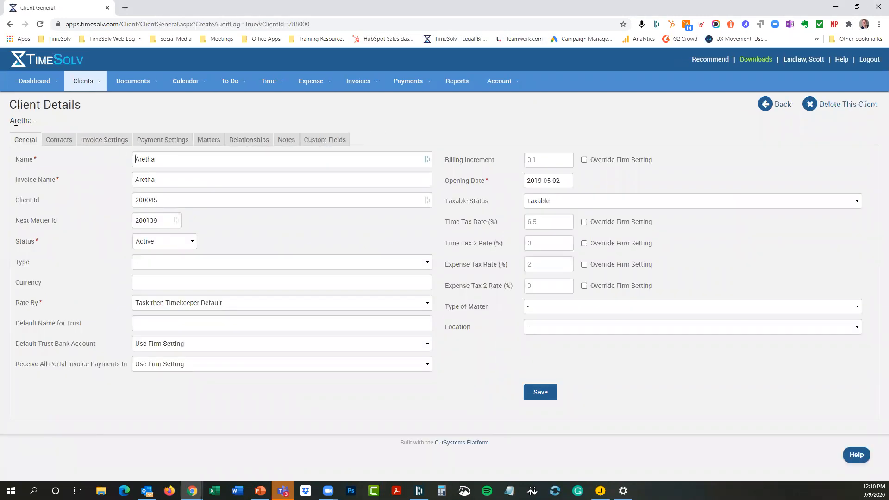
Step: View Aretha's client invoice settings and browse the billing category choices without picking one
click(106, 142)
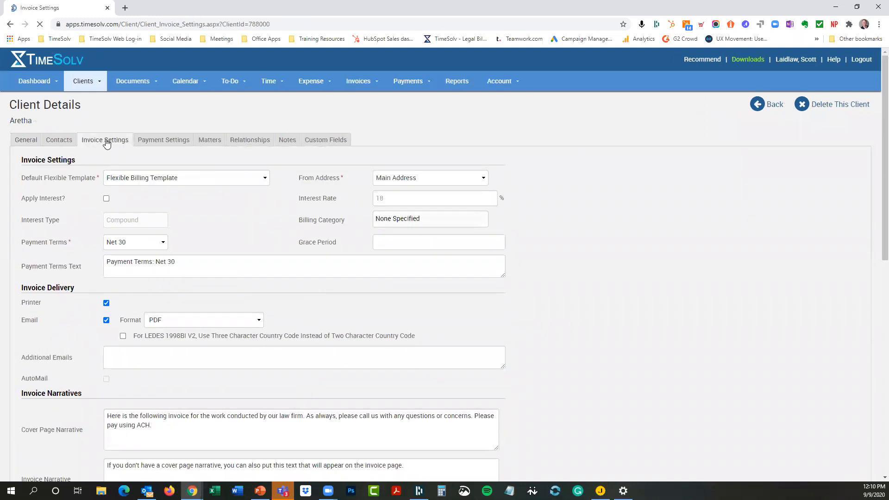
click(430, 217)
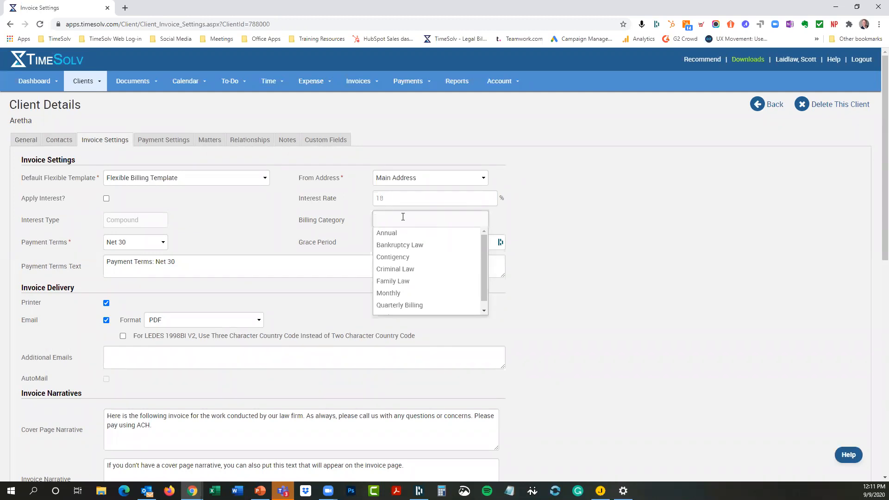
click(582, 221)
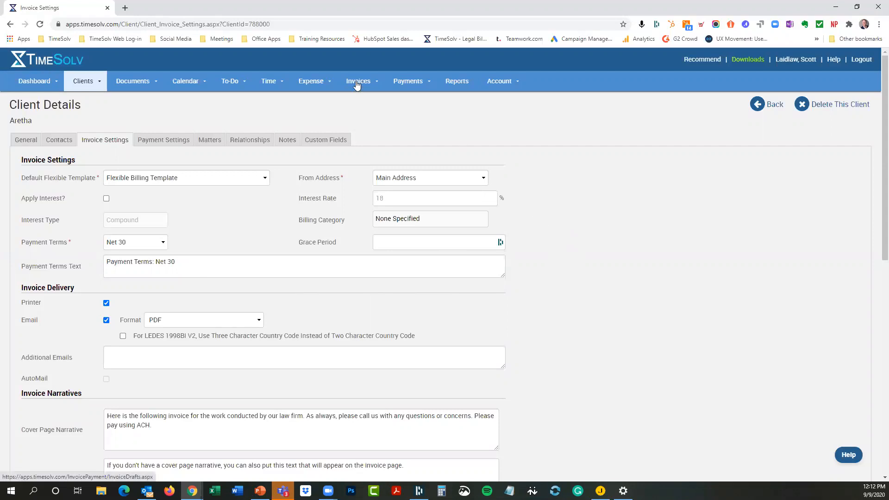
Step: Try creating a draft invoice for Kaplan and Friends and dismiss the no-draft-created notice
mouse_move(357, 84)
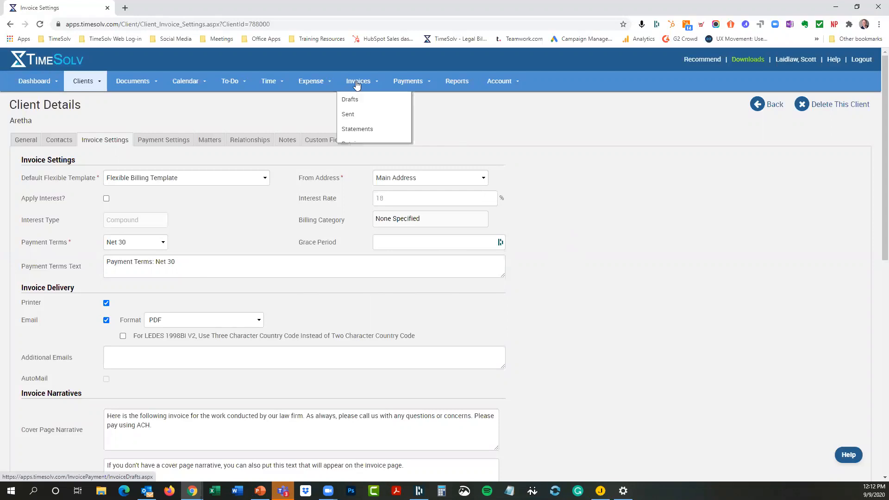
click(350, 102)
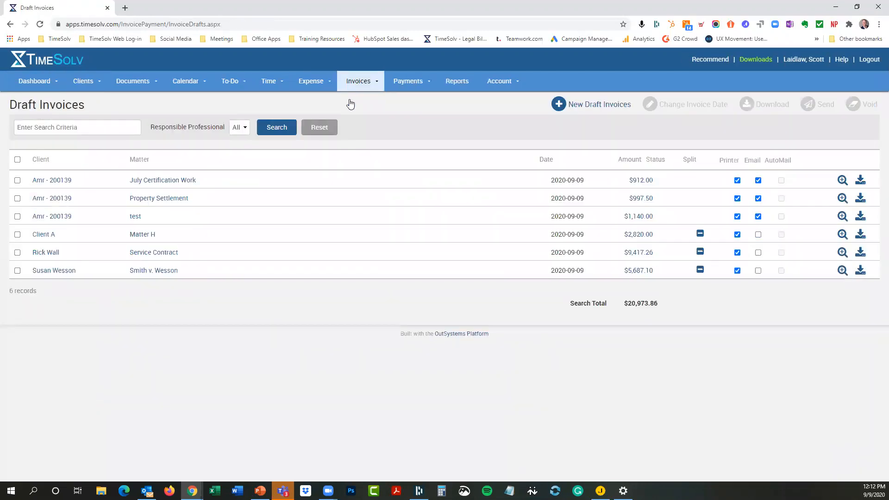
click(586, 105)
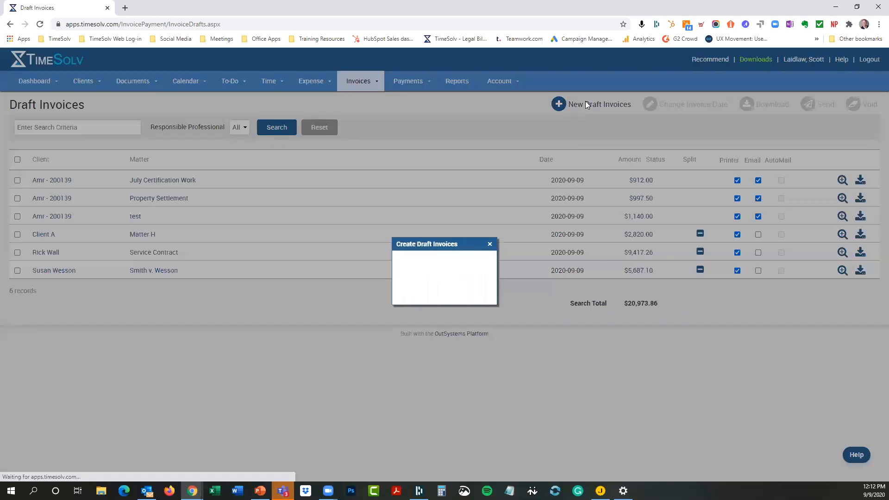
scroll(452, 224, down, 5)
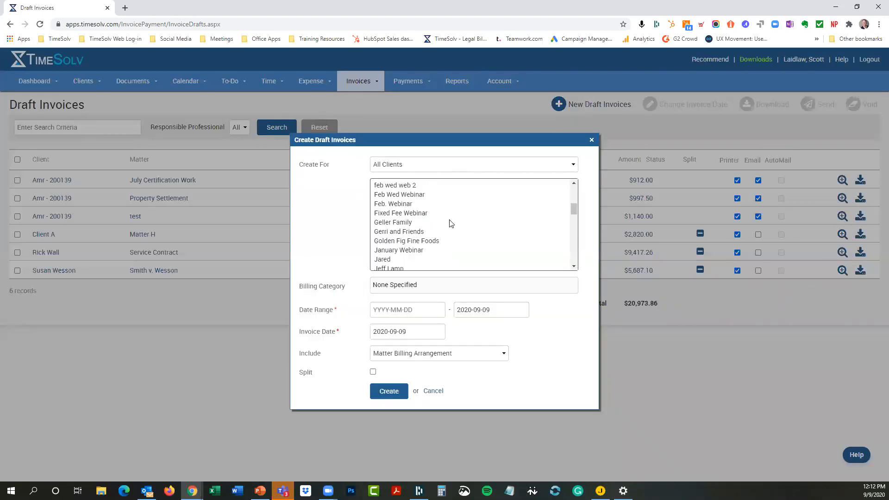
scroll(449, 227, down, 3)
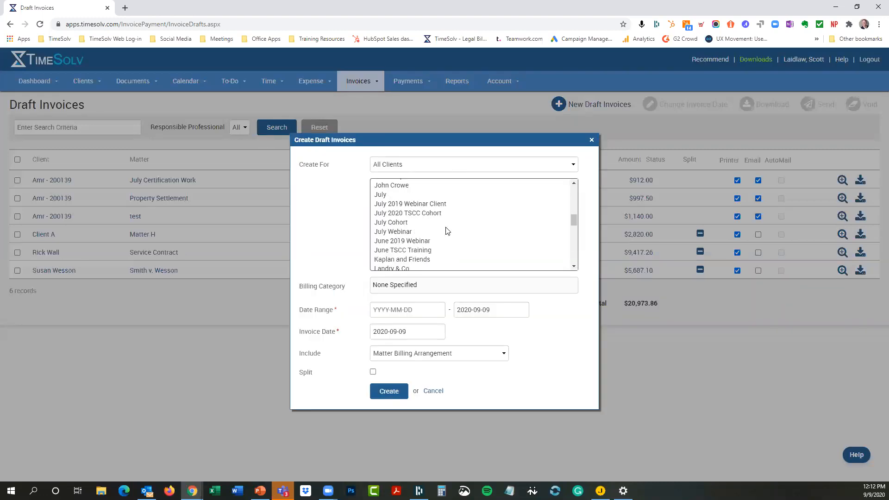
scroll(448, 231, down, 2)
click(417, 214)
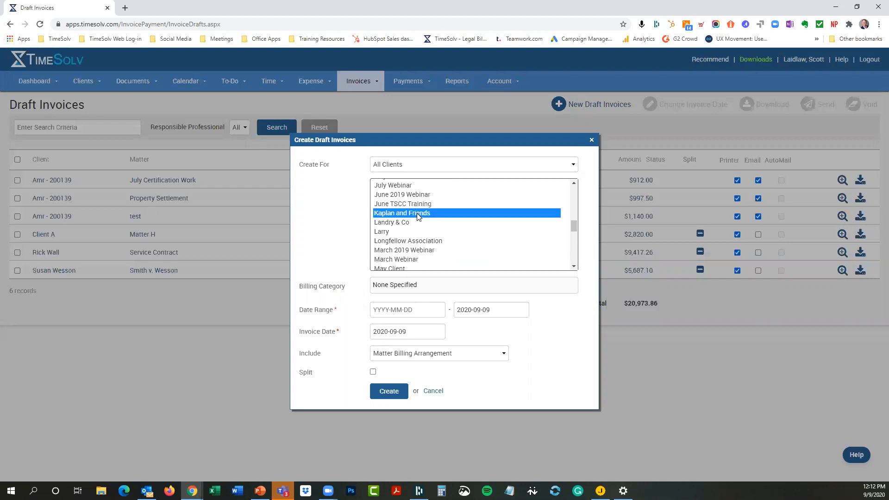
click(390, 394)
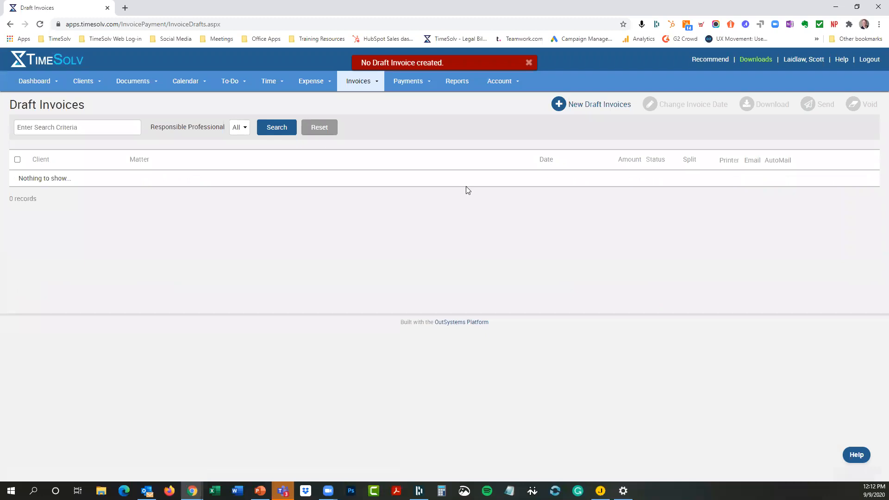
click(529, 63)
Step: Start new draft invoices for all clients, cancel, and return to the Draft Invoices list
click(599, 104)
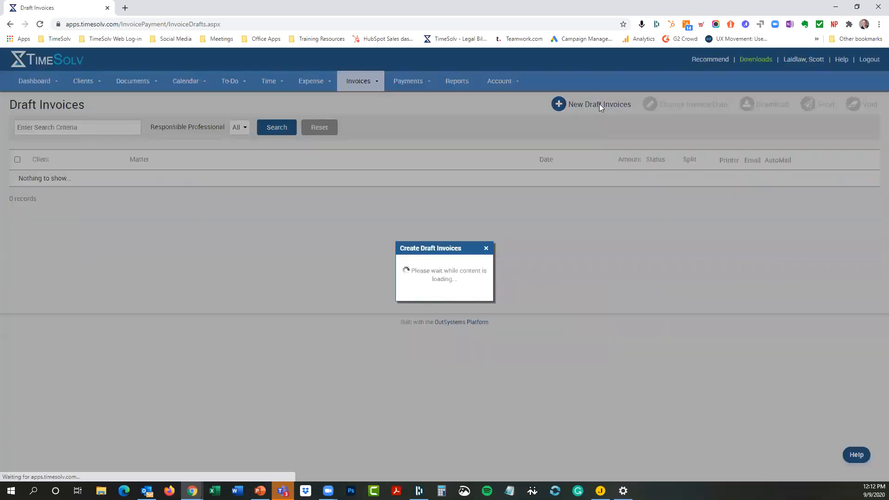
click(417, 187)
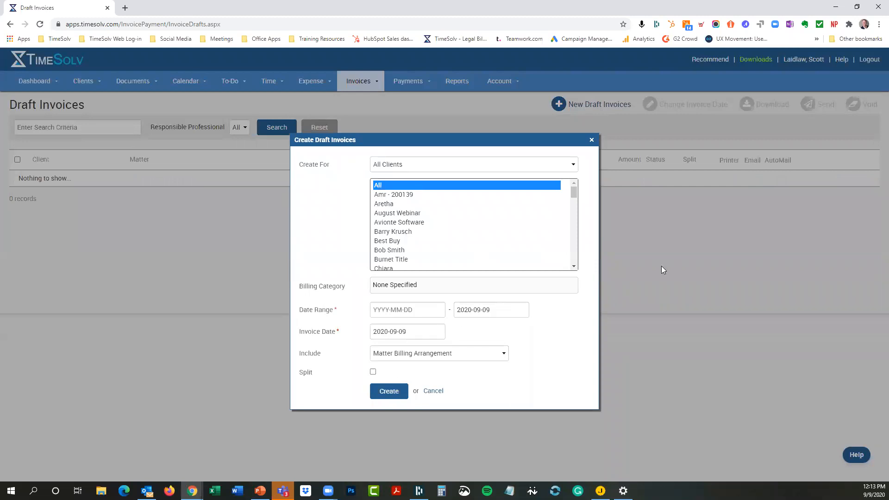
click(433, 391)
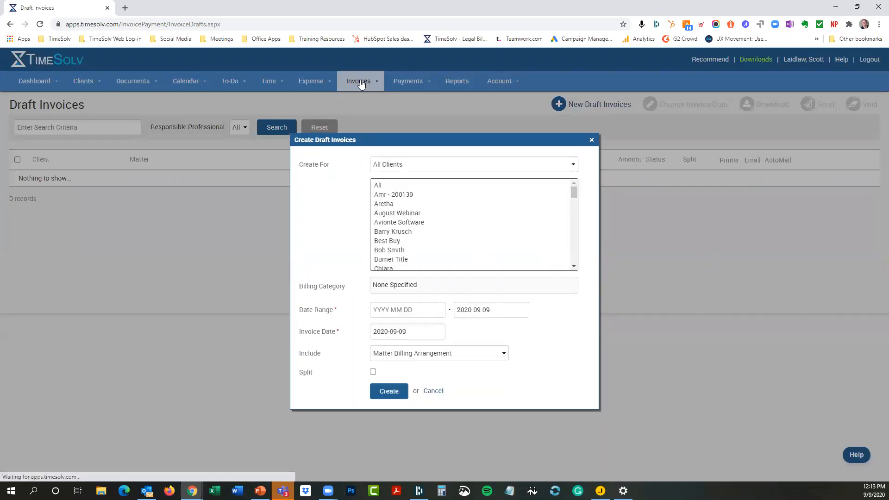
mouse_move(361, 84)
click(348, 114)
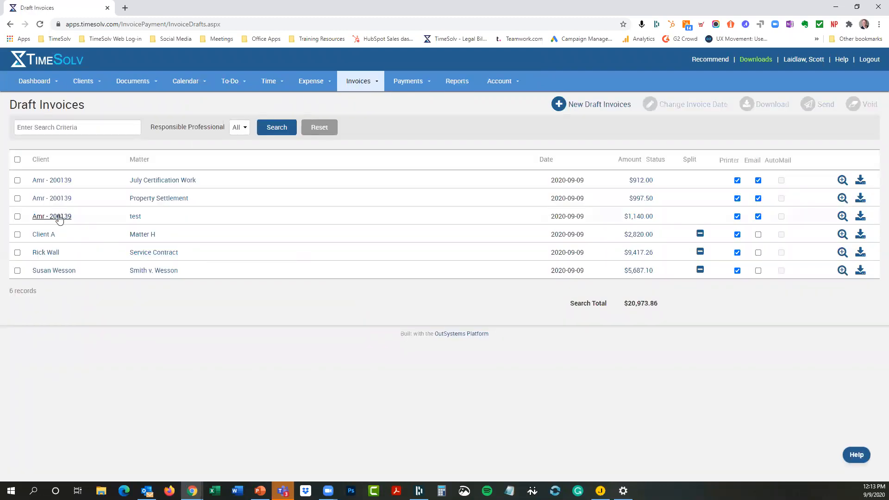
Step: Open the $1,140.00 draft invoice's addresses and edit the recipient address
click(635, 219)
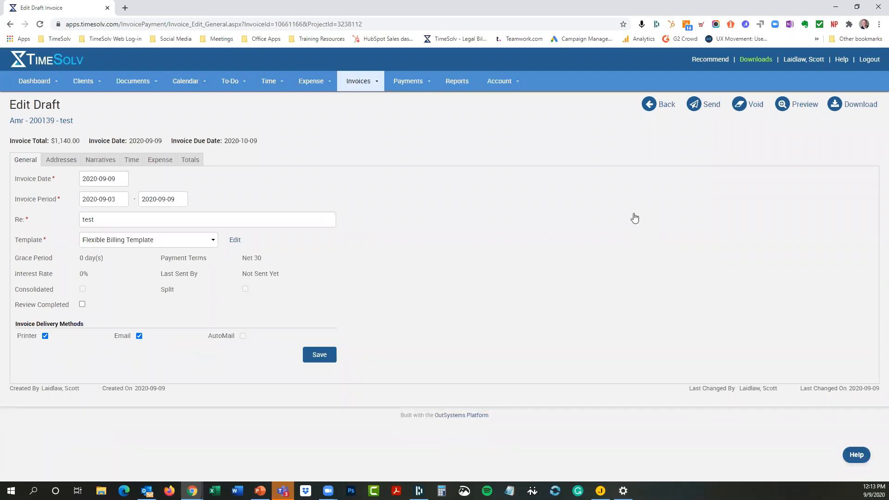
click(59, 161)
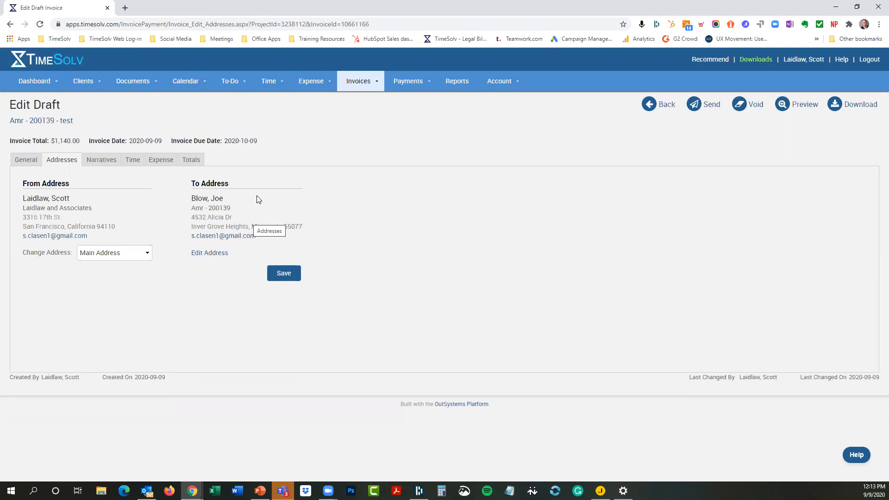
click(213, 253)
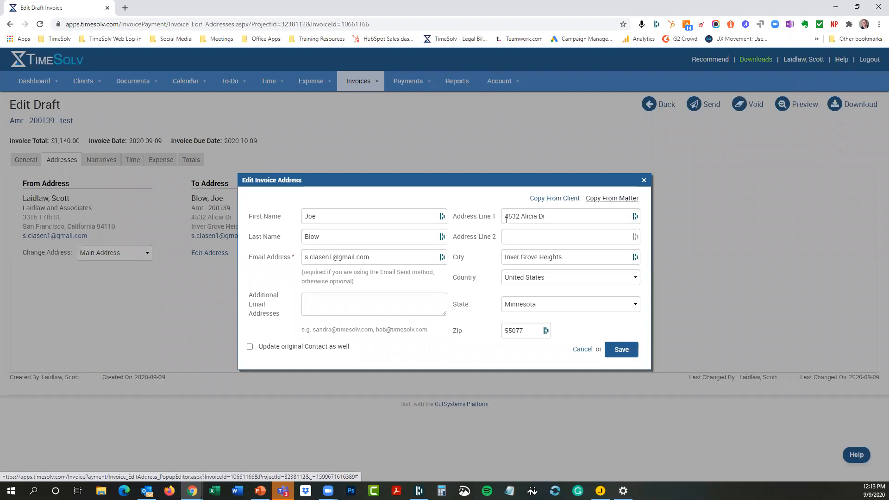
Step: Enter a new recipient email, try Update original Contact and Copy From Client, then cancel
drag(383, 256, 288, 261)
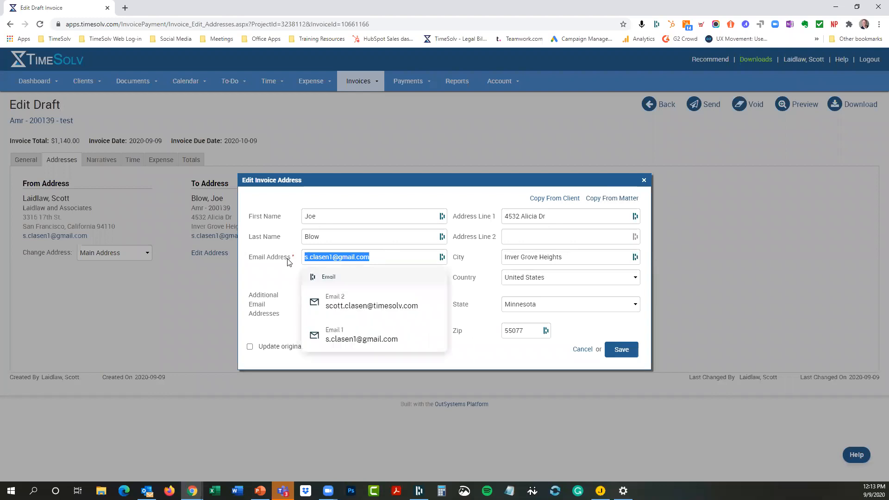
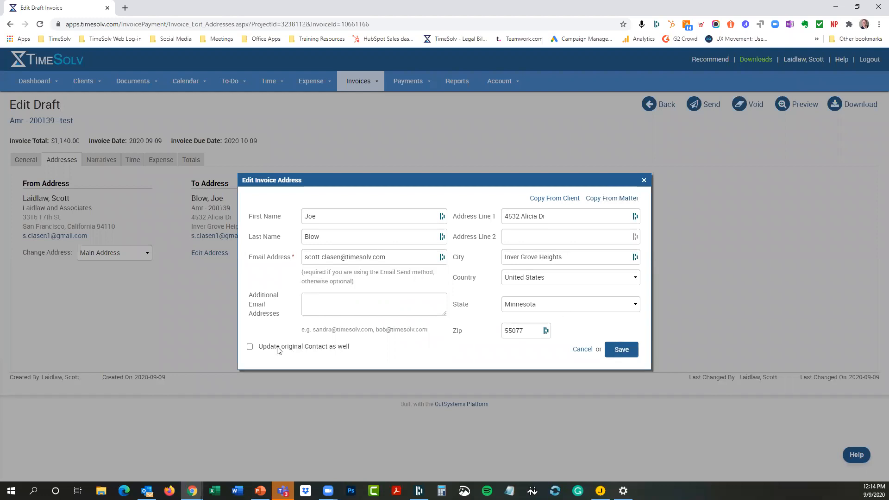
click(250, 347)
drag(487, 178, 506, 135)
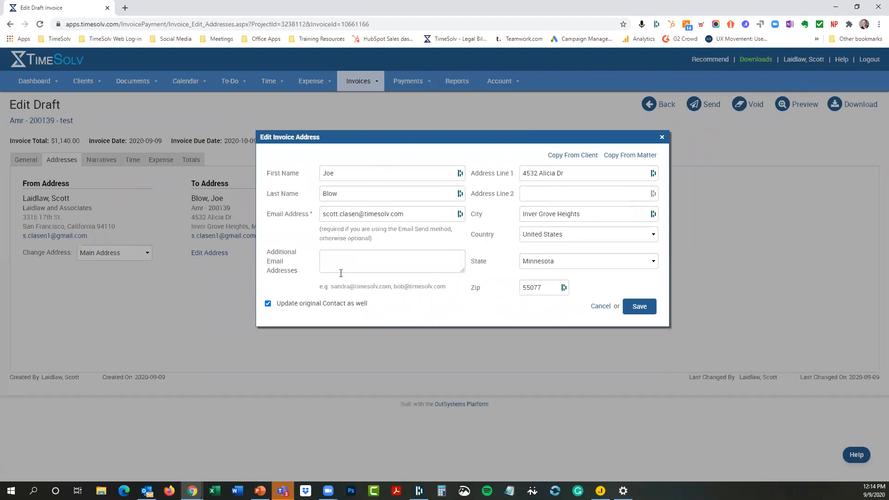
click(268, 305)
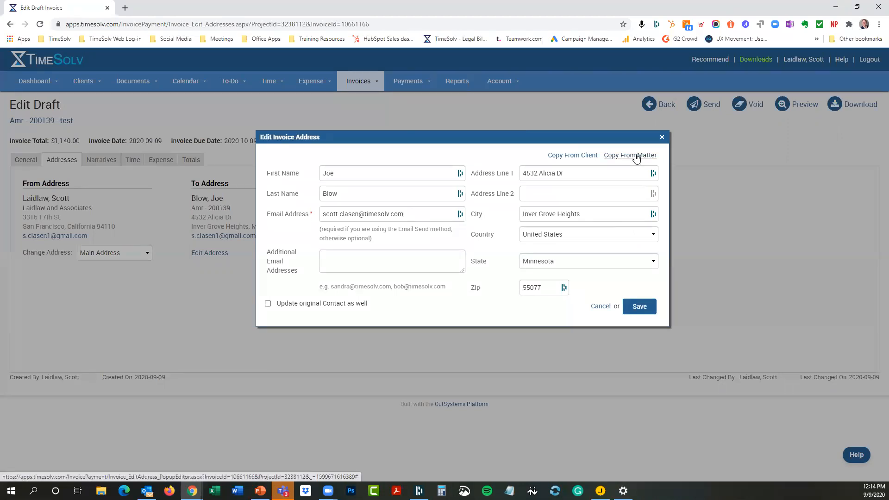
click(570, 159)
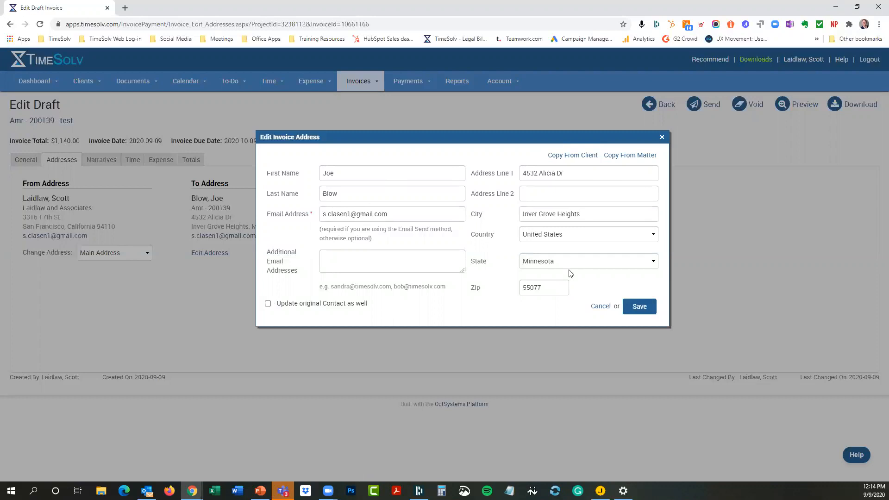
click(599, 306)
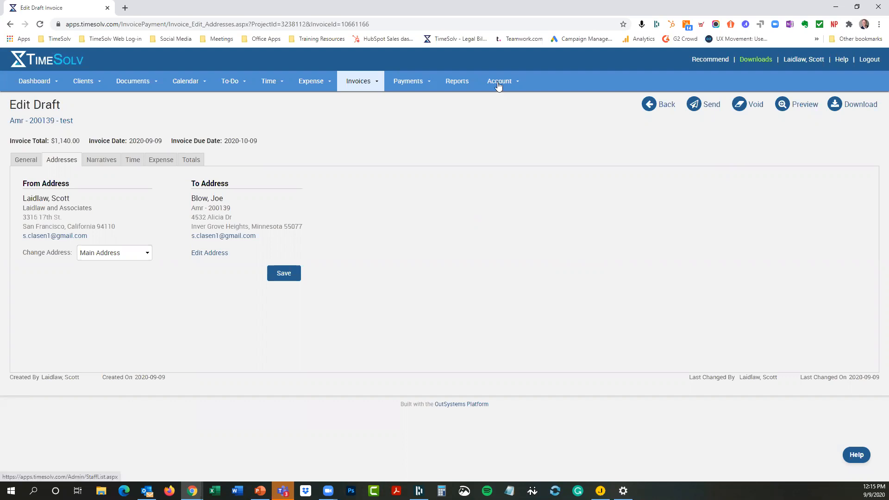
Step: Show the Account menu's administration pages, including the Audit Log
mouse_move(499, 86)
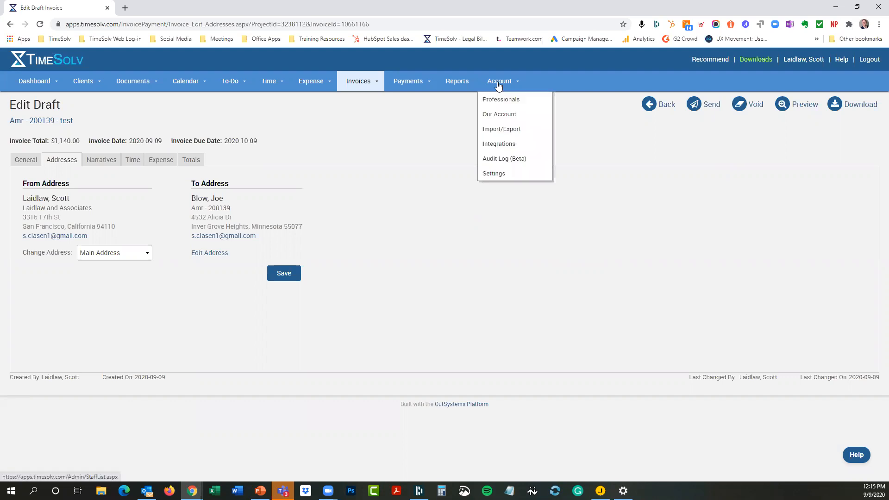
Step: Open Audit Log (Beta), search and scroll its entries, and list the Application filter options
click(490, 159)
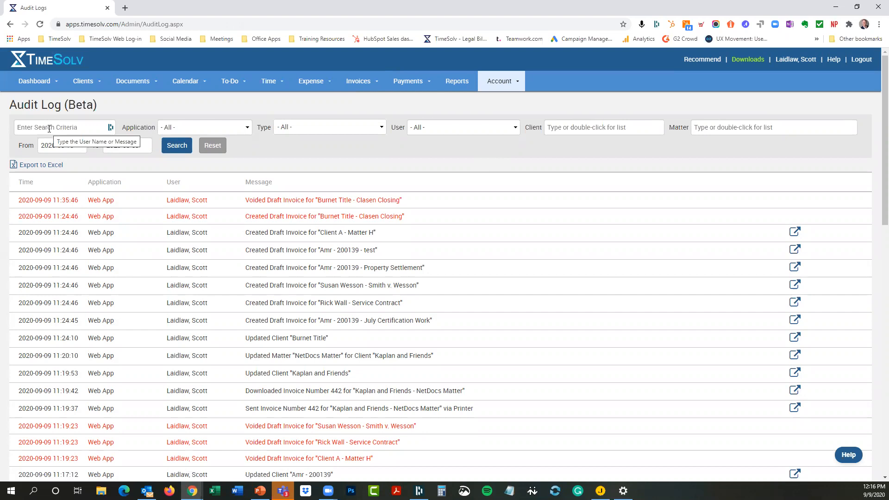
click(36, 123)
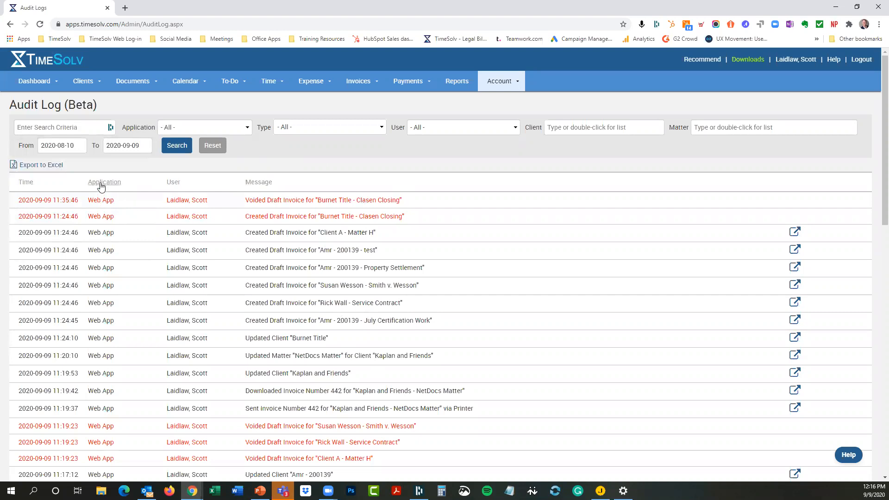
scroll(104, 306, down, 4)
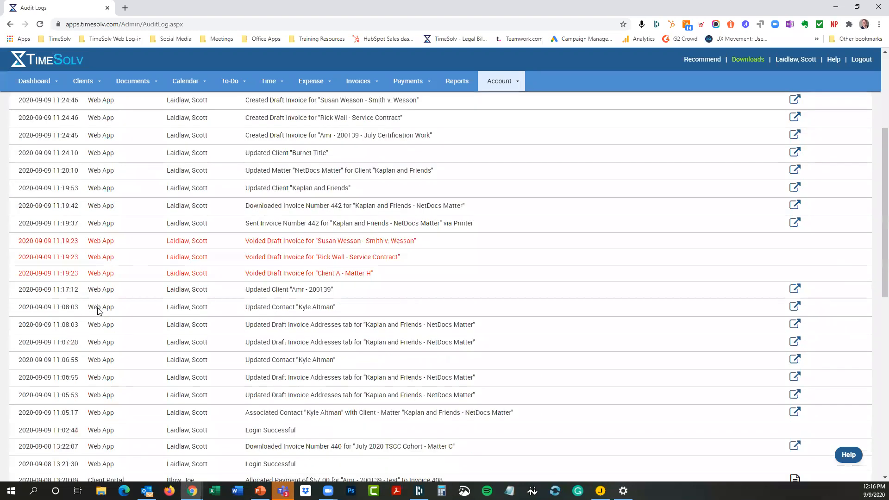
scroll(107, 296, down, 5)
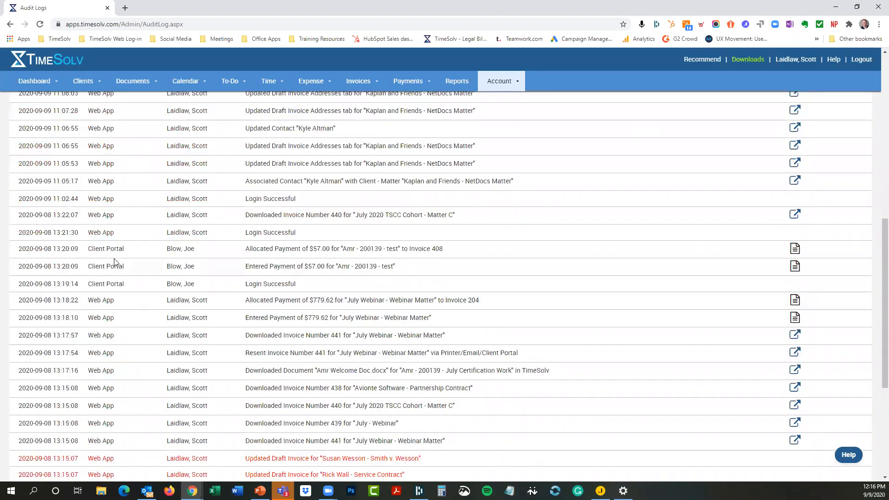
scroll(119, 238, up, 10)
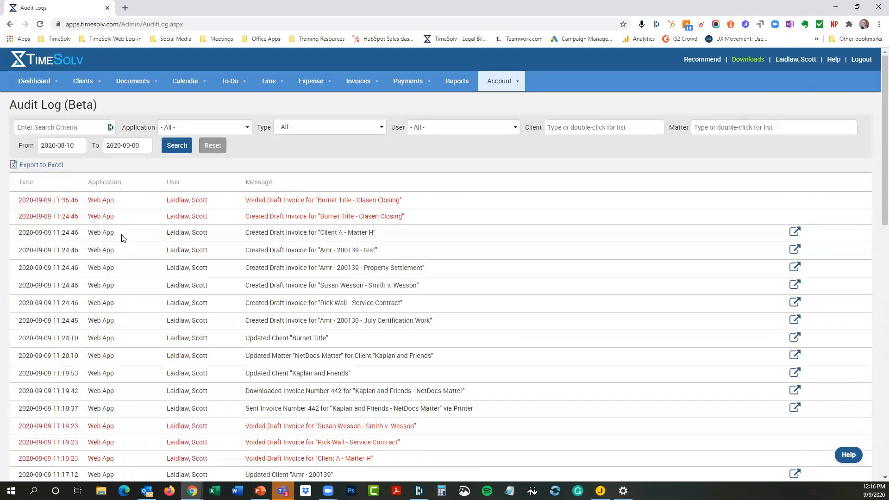
click(243, 131)
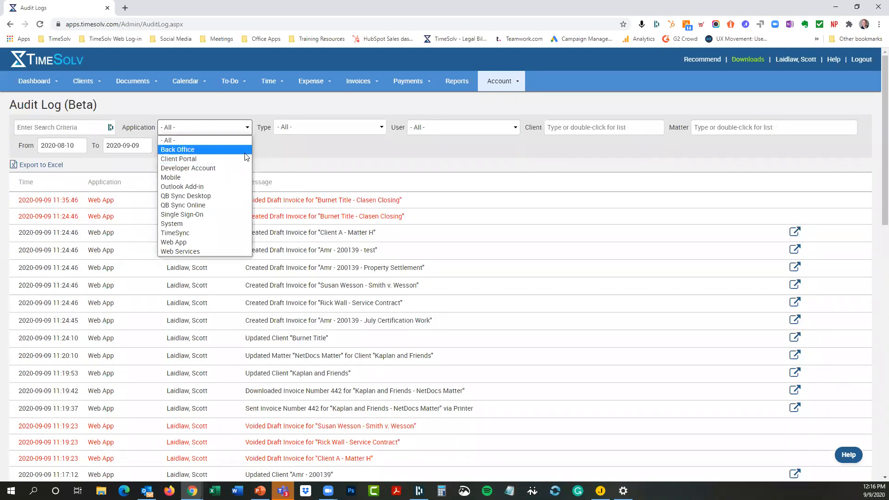
Step: Filter the audit log to Client Portal activity and search
click(197, 159)
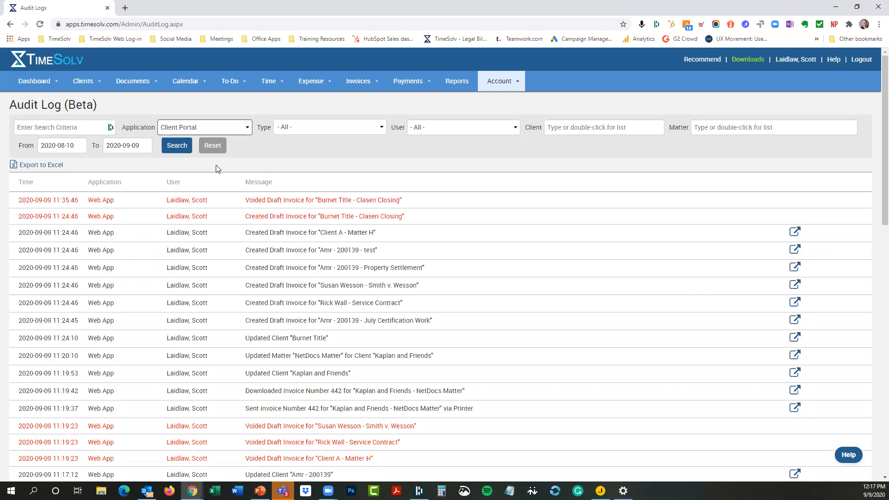
click(183, 129)
click(178, 156)
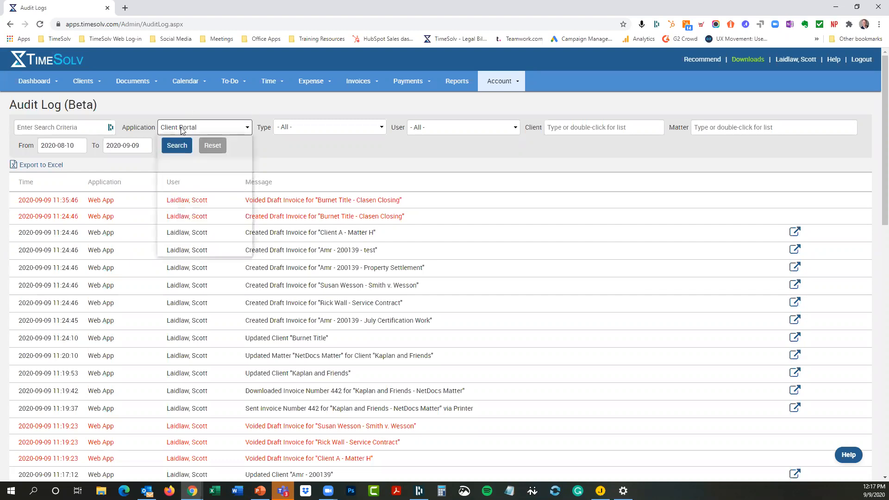
click(181, 146)
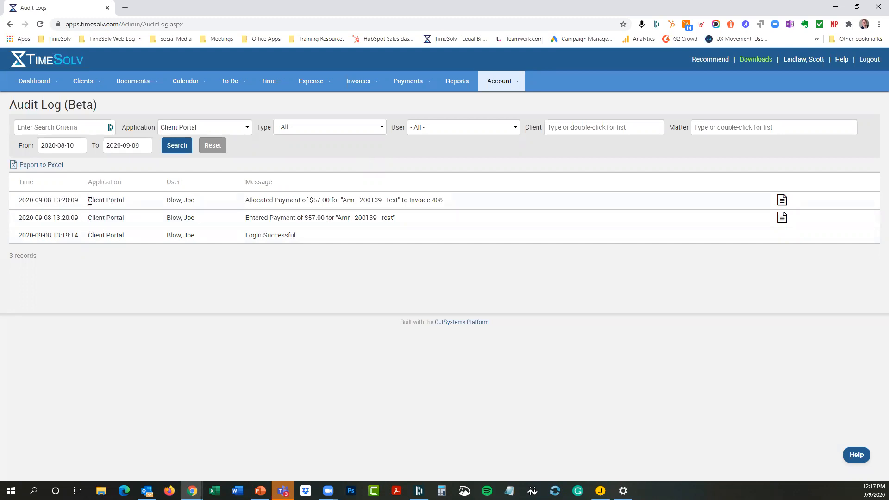
Step: Search the audit log for Mobile entries, then for Web Services entries
click(194, 130)
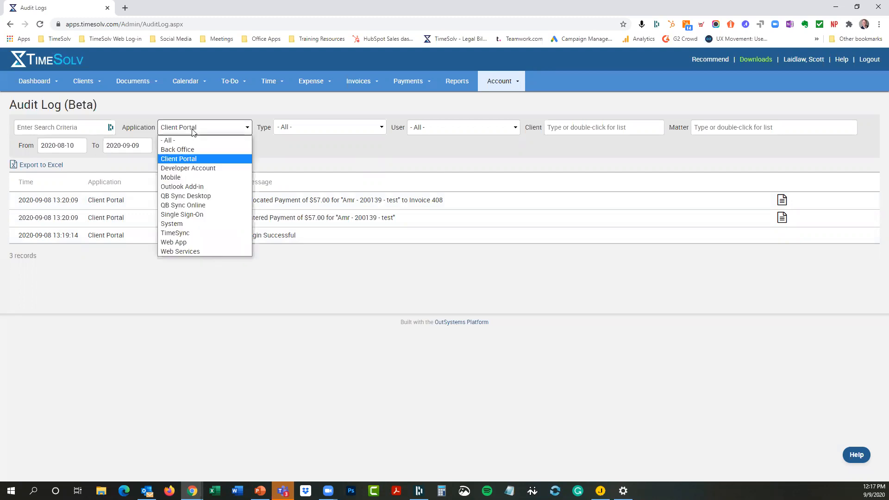
click(171, 177)
click(177, 147)
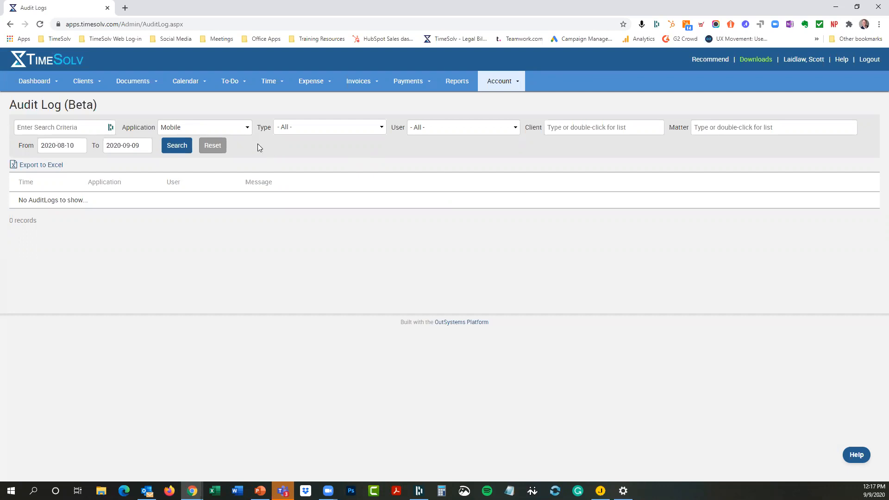
click(229, 133)
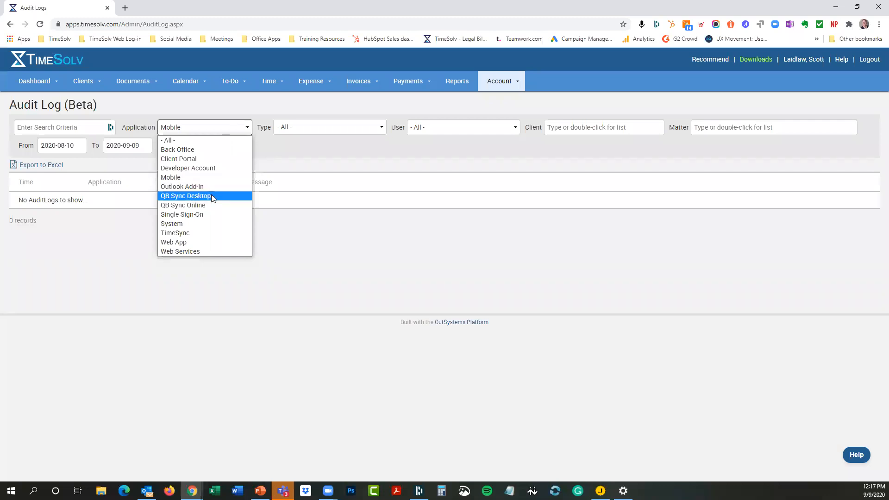
click(192, 252)
click(183, 145)
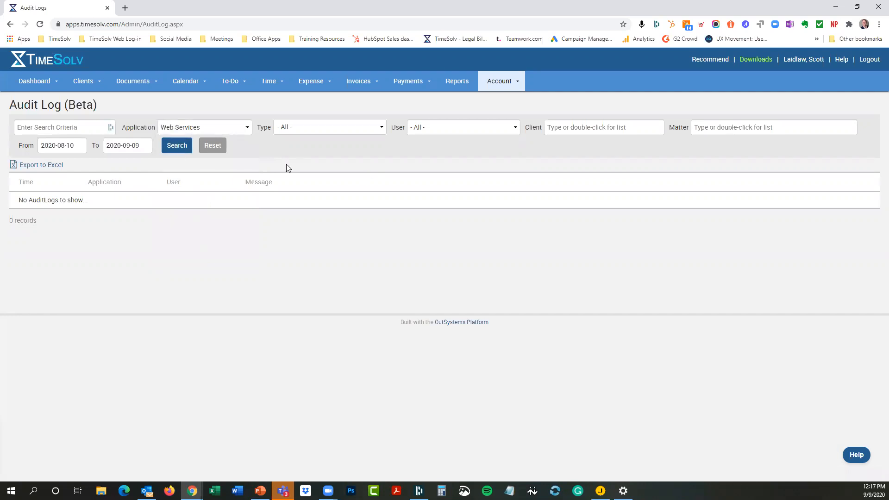
Step: Search Web App entries, then reset the Application filter to All and rerun the search
click(233, 131)
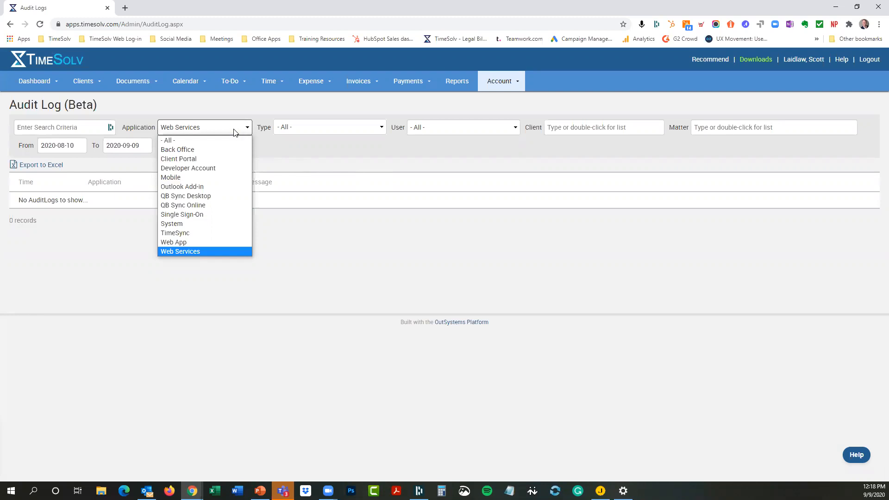
click(185, 242)
click(182, 146)
click(207, 128)
click(204, 141)
click(178, 146)
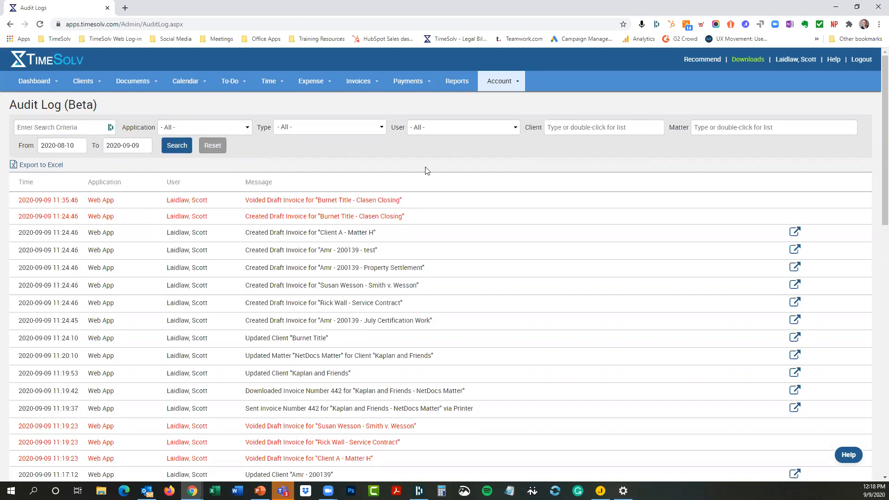
click(350, 127)
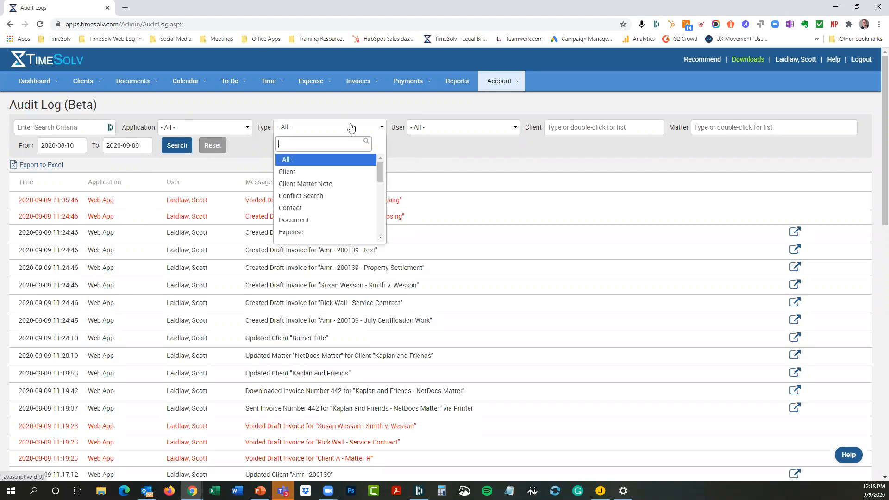
mouse_move(382, 172)
mouse_down()
mouse_move(384, 236)
mouse_move(385, 163)
mouse_up()
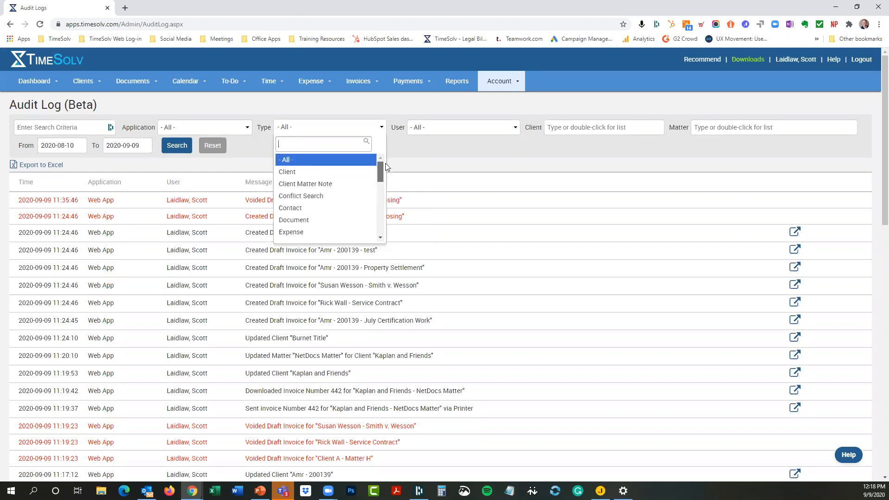
click(444, 152)
click(482, 128)
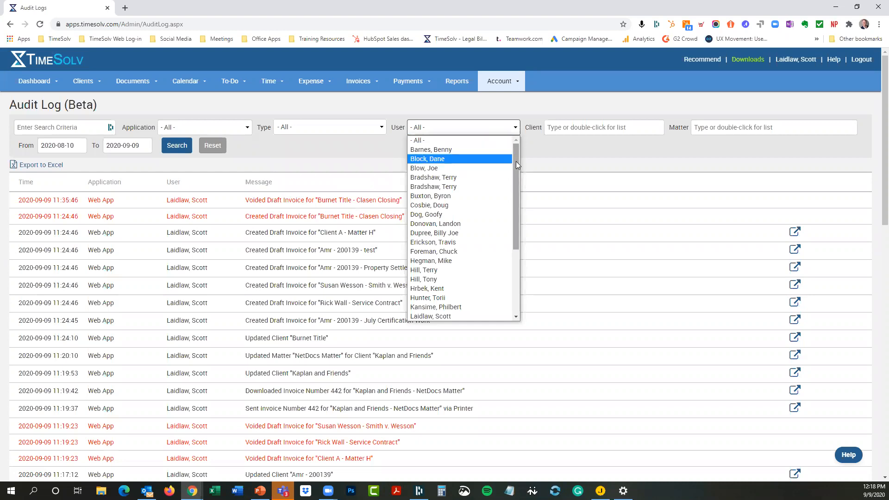
drag(516, 161, 512, 235)
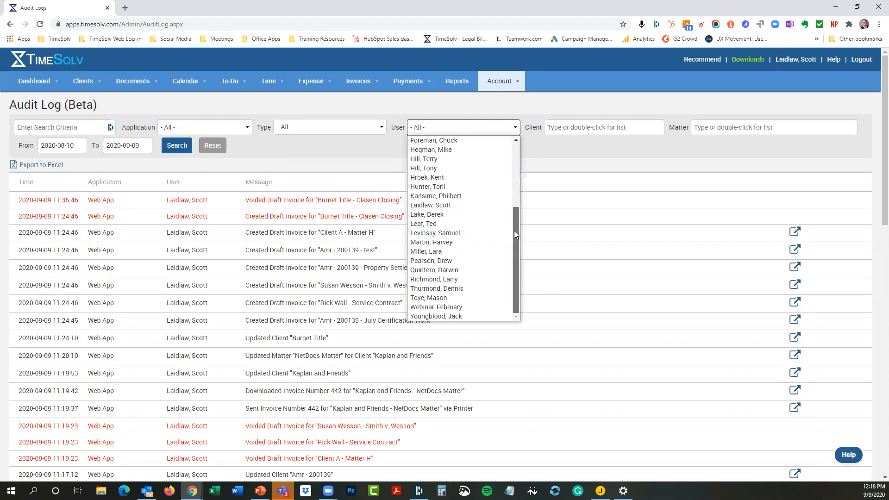
drag(514, 230, 520, 146)
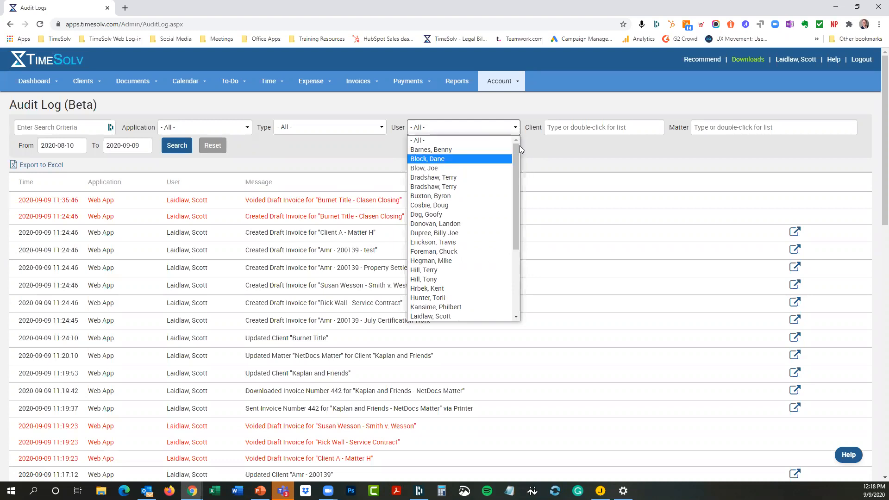
click(438, 166)
click(170, 147)
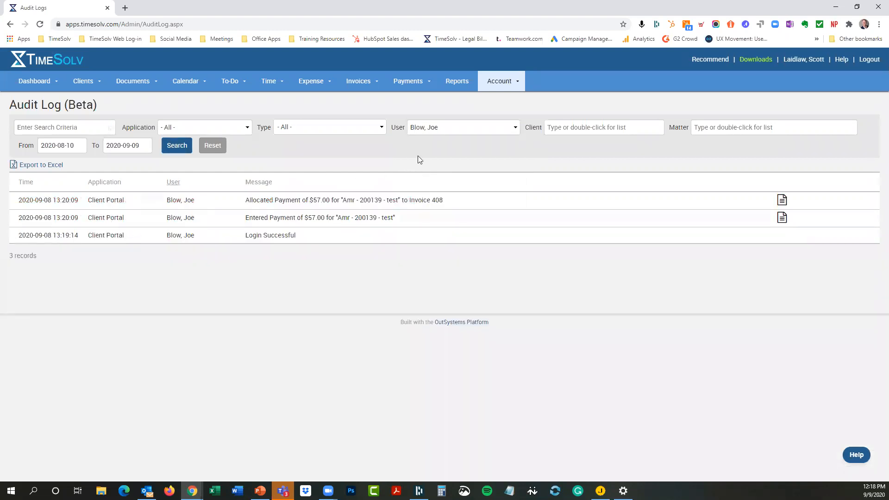
click(444, 128)
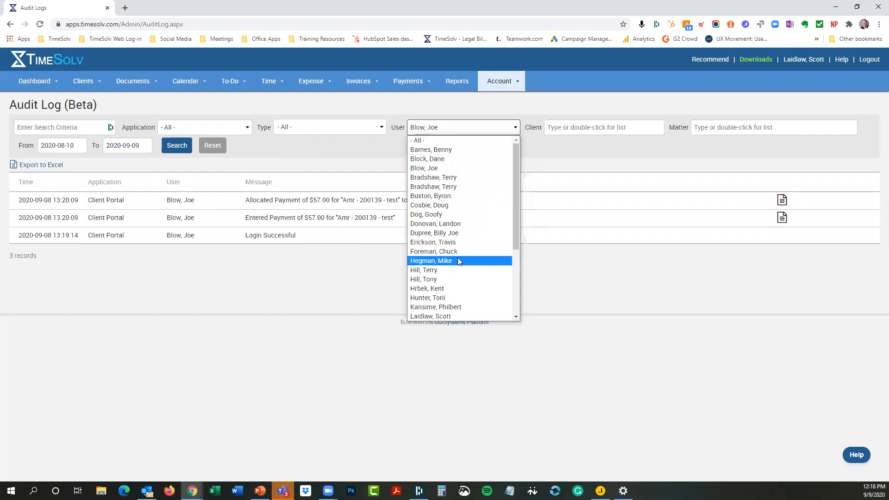
click(442, 260)
click(175, 146)
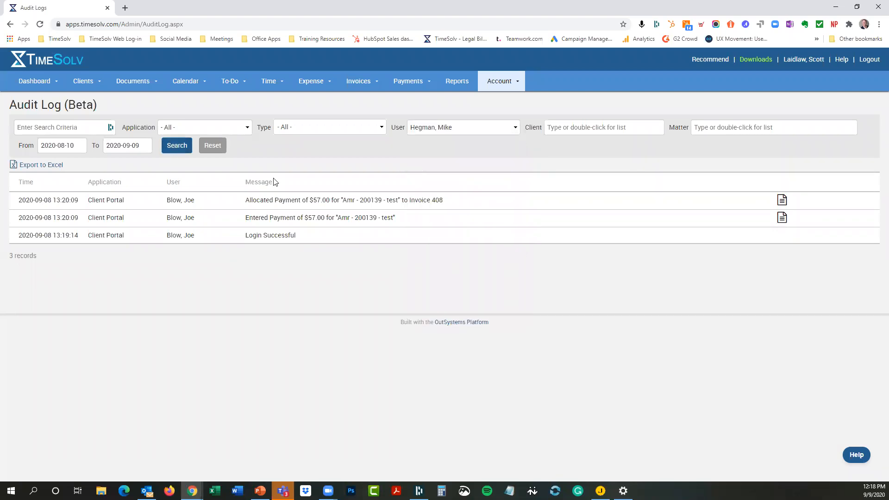
click(492, 132)
click(461, 139)
click(168, 149)
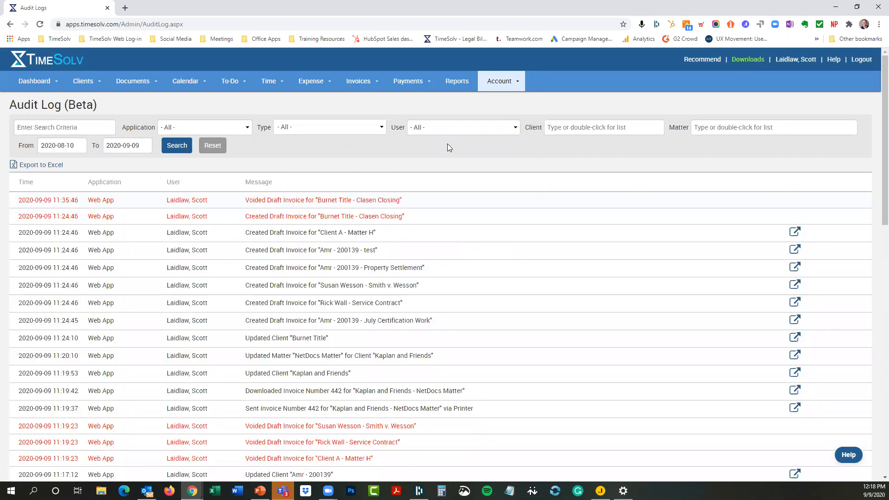
click(446, 132)
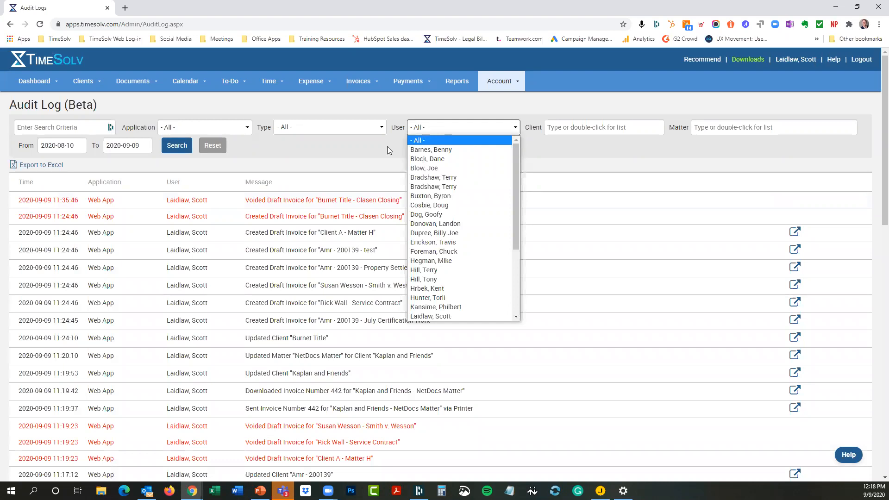
click(436, 139)
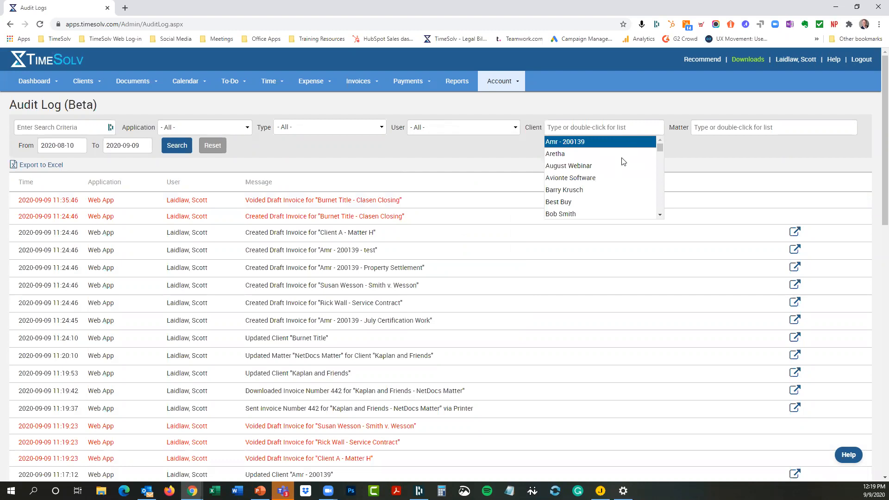
Step: Filter the audit log to the Best Buy client and search
click(600, 202)
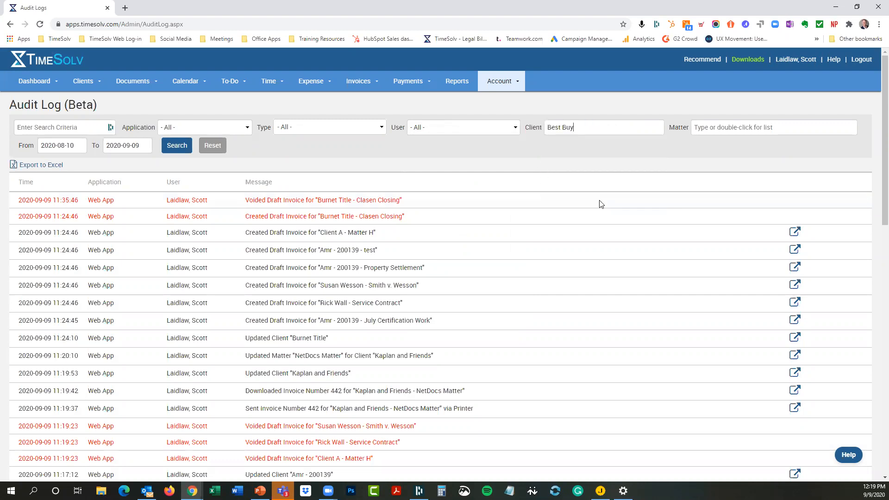
double_click(729, 126)
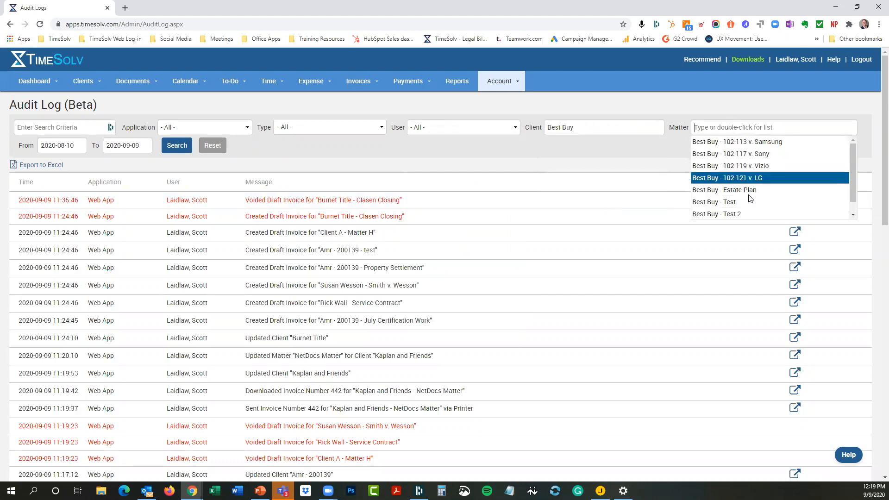
click(638, 153)
click(176, 145)
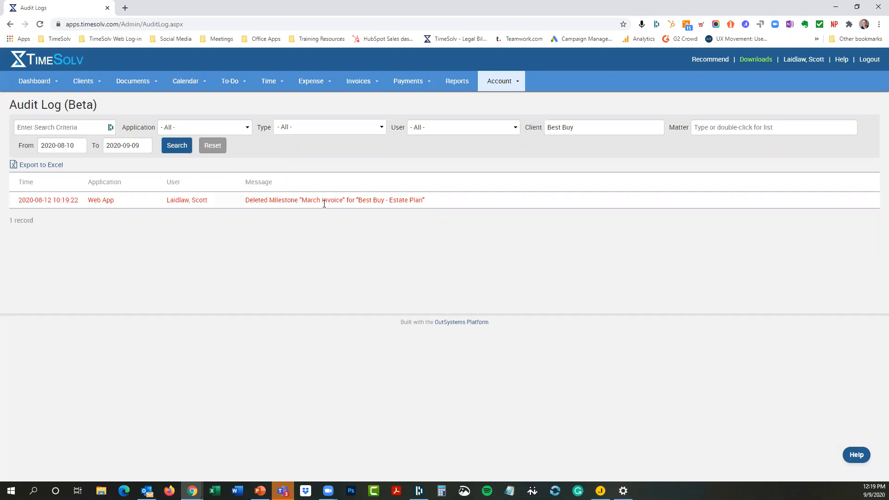
Step: Clear the client filter, search again, and open the Client A - Matter H draft invoice
mouse_move(314, 199)
drag(576, 130, 550, 127)
key(BackSpace)
click(177, 146)
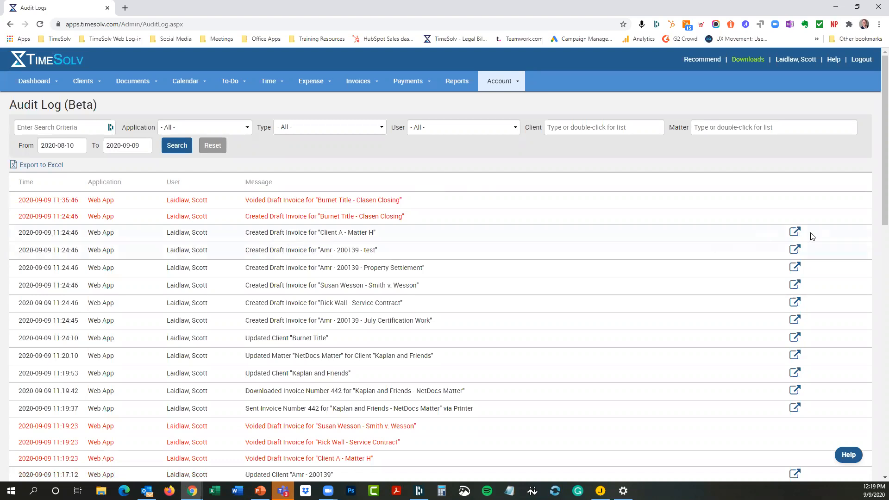
click(795, 234)
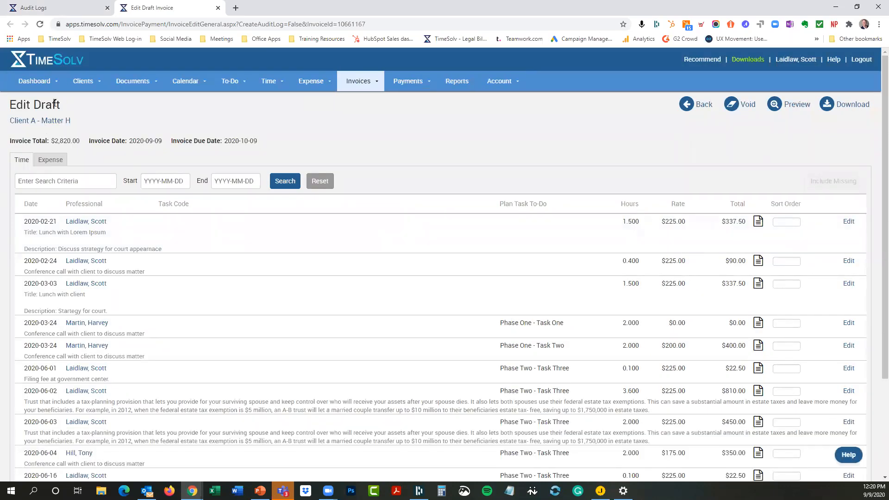
mouse_move(518, 88)
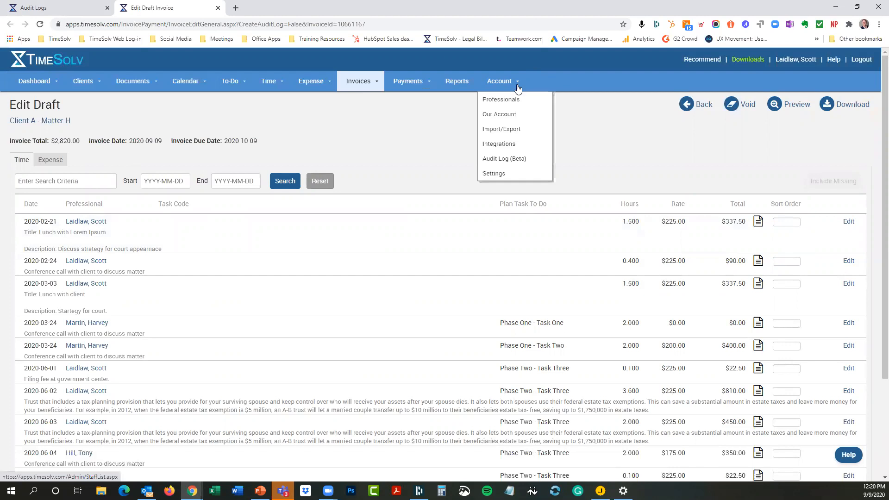
Step: Close the draft invoice, view Burnet Title's details from its audit log entry, and return to the log
click(218, 9)
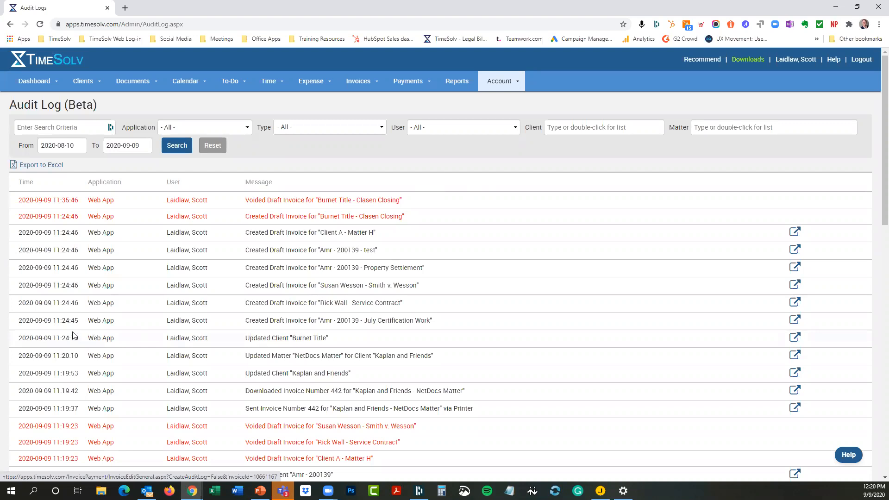
click(795, 337)
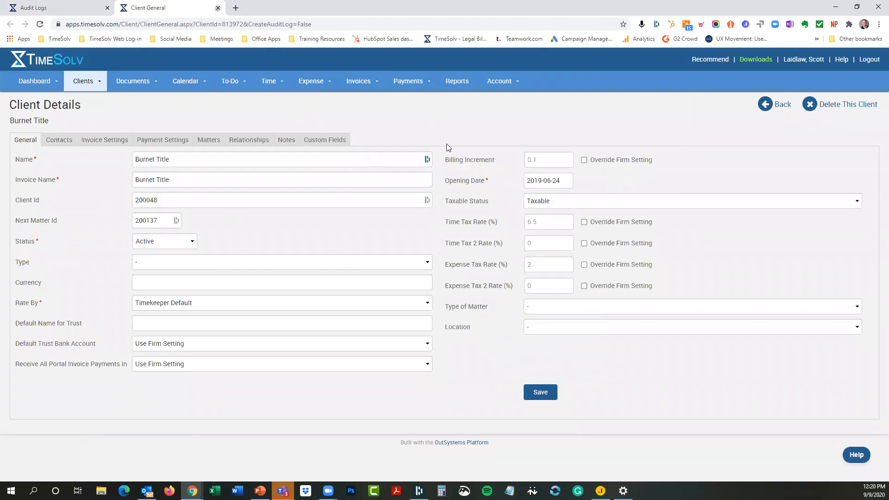
click(217, 8)
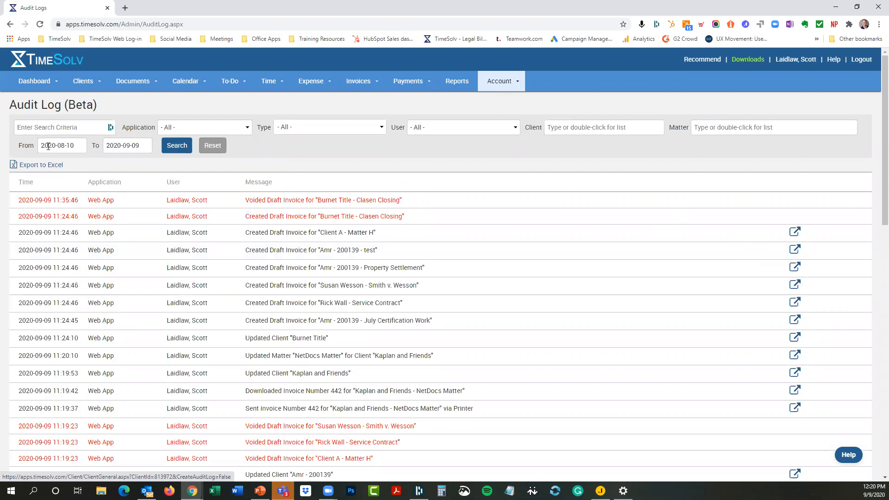
Step: Change the audit log start year to 2019 and search from 2019-08-10
drag(48, 146, 56, 147)
text(19)
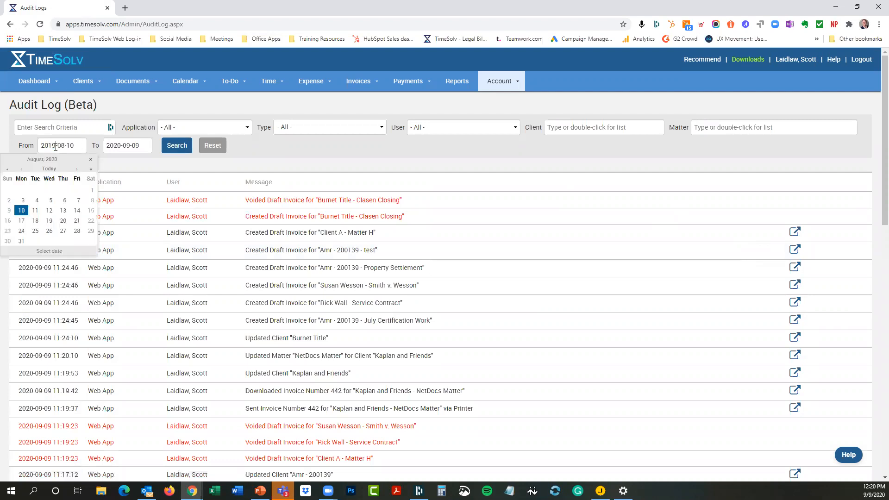
click(172, 147)
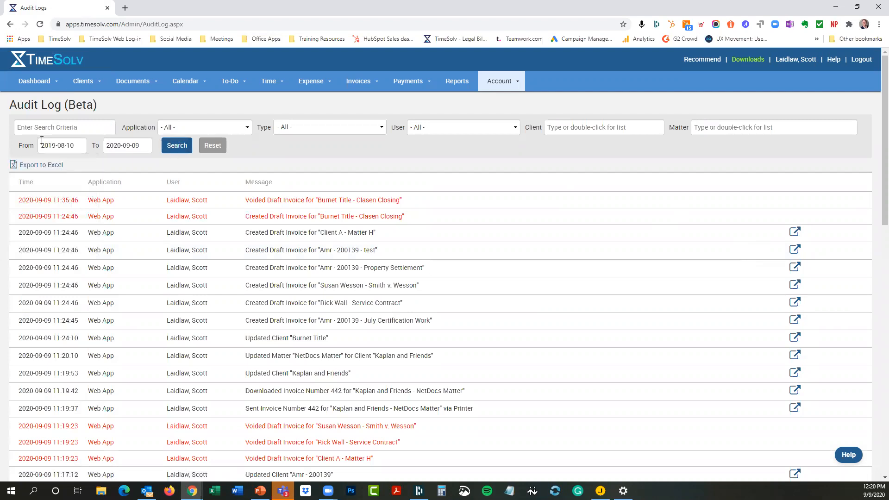
Step: Page through the audit log via pages 5 and 7 to the last page, records 401–443
scroll(257, 265, down, 15)
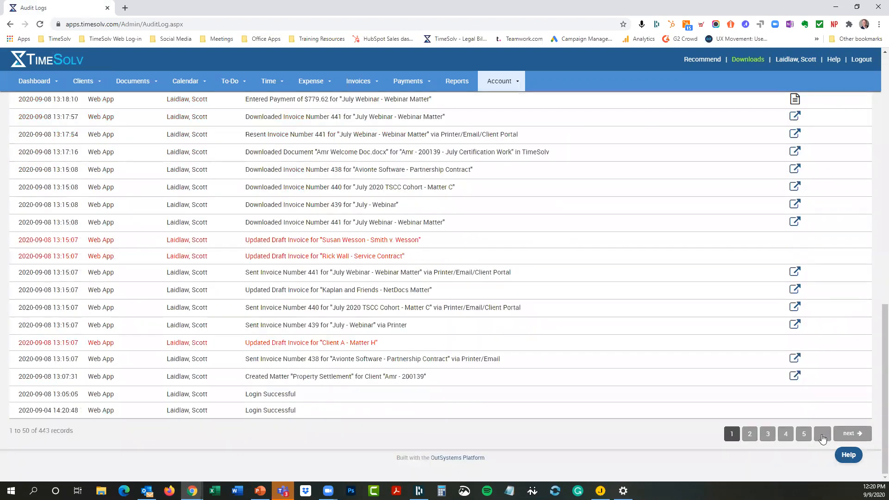
click(804, 435)
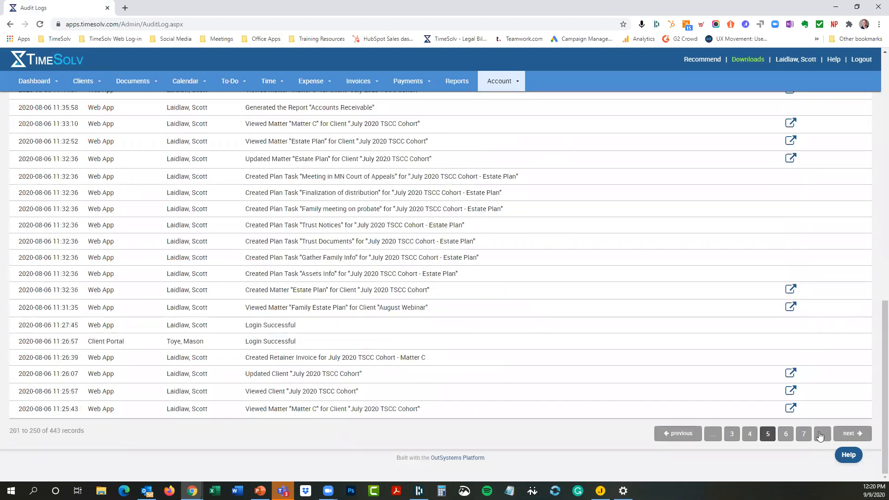
click(804, 435)
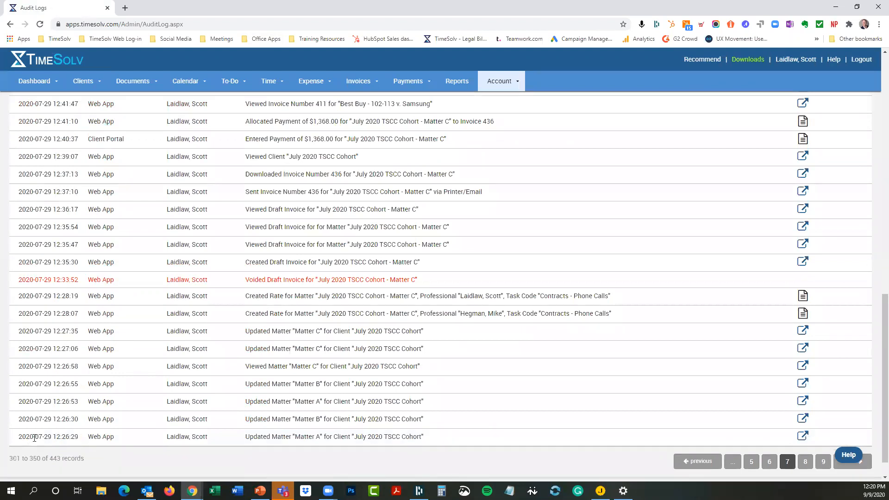
scroll(747, 415, down, 1)
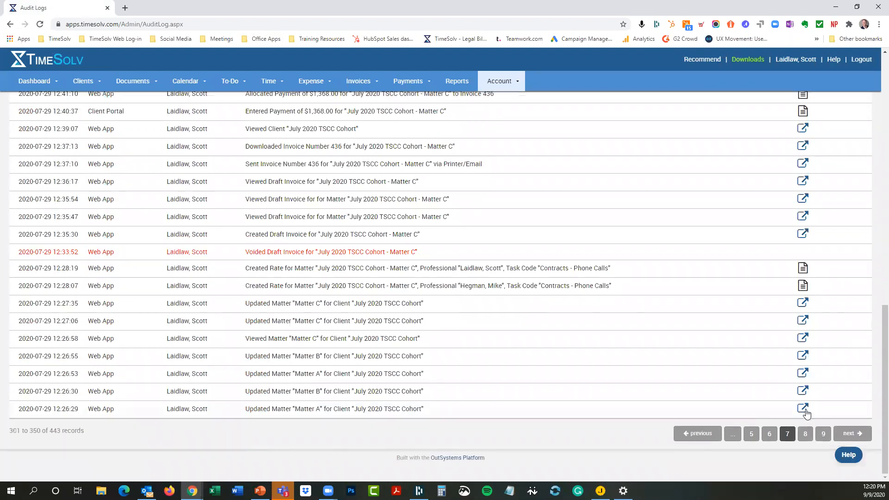
click(822, 437)
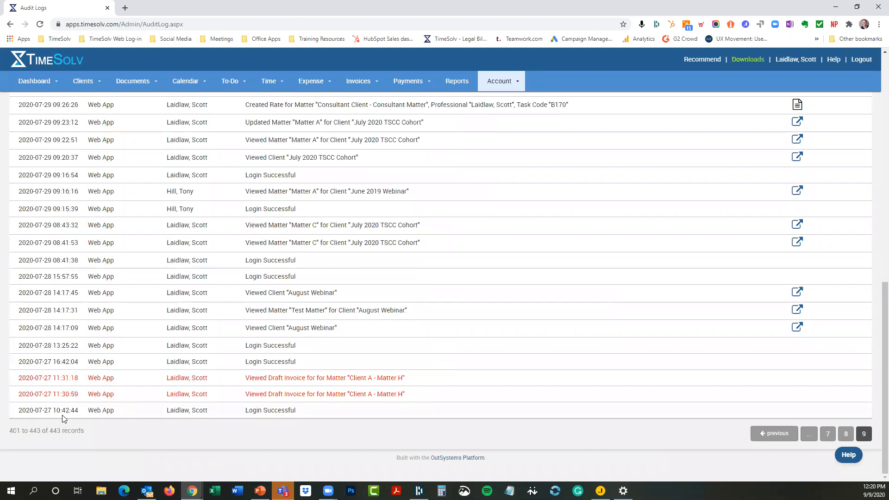
drag(31, 410, 85, 414)
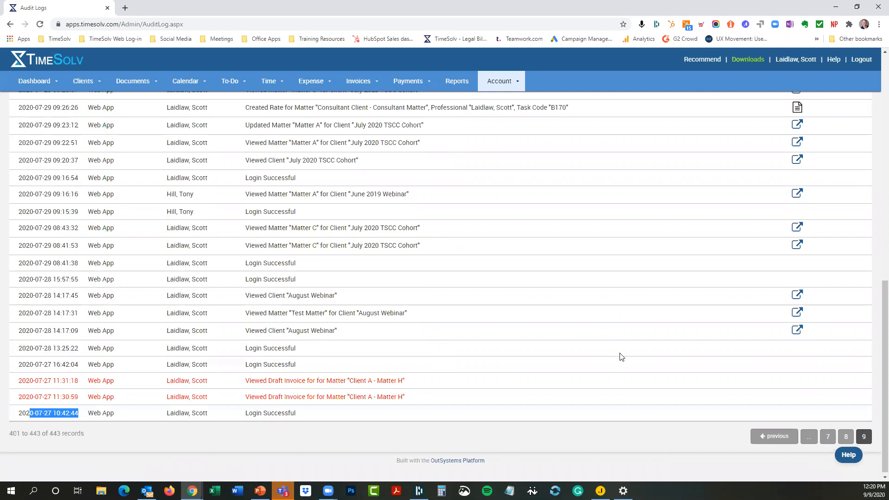
scroll(620, 358, up, 10)
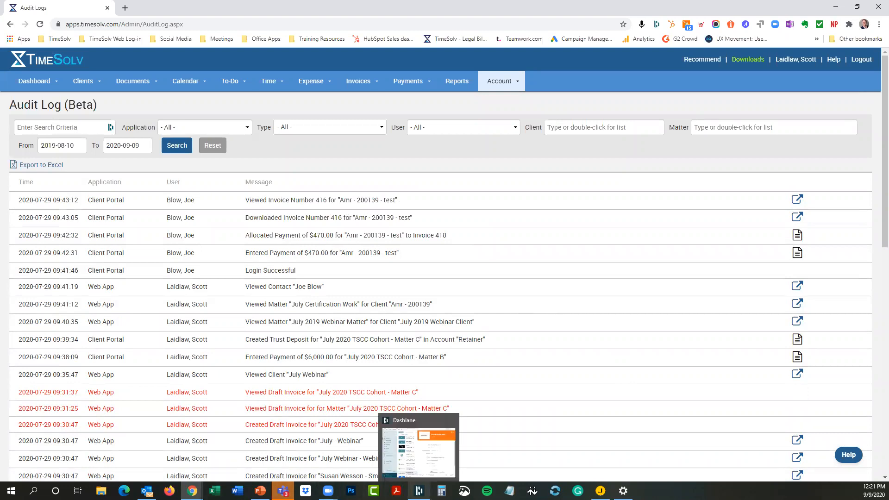
click(507, 490)
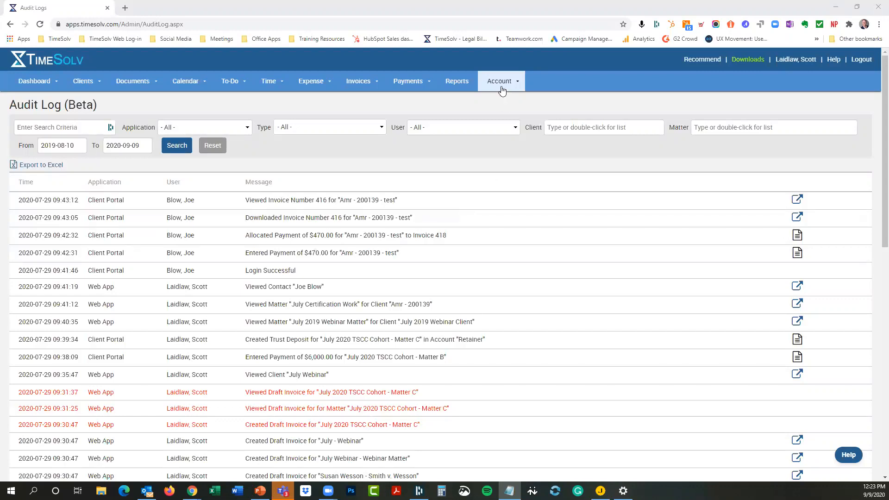
mouse_move(502, 86)
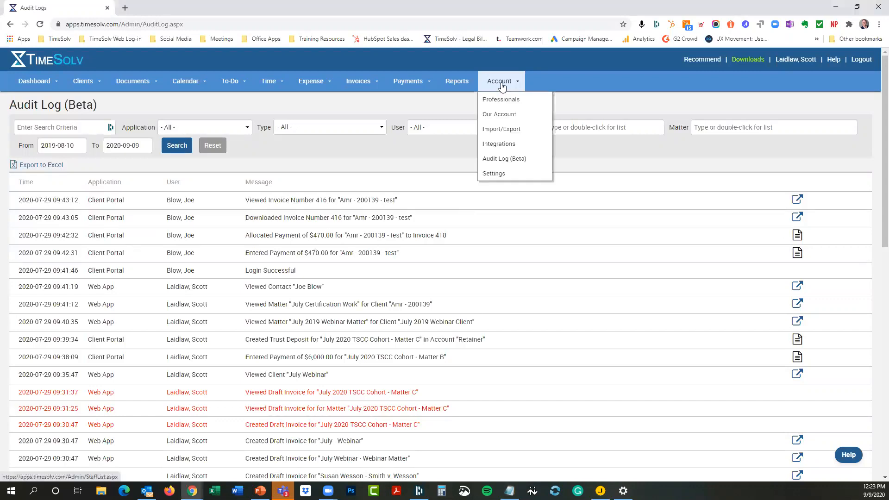
Step: In Account Settings, rename Tax Label to 'MN State Tax 6%' and Tax 2 Label to 'Admin Fee 2%'
click(496, 177)
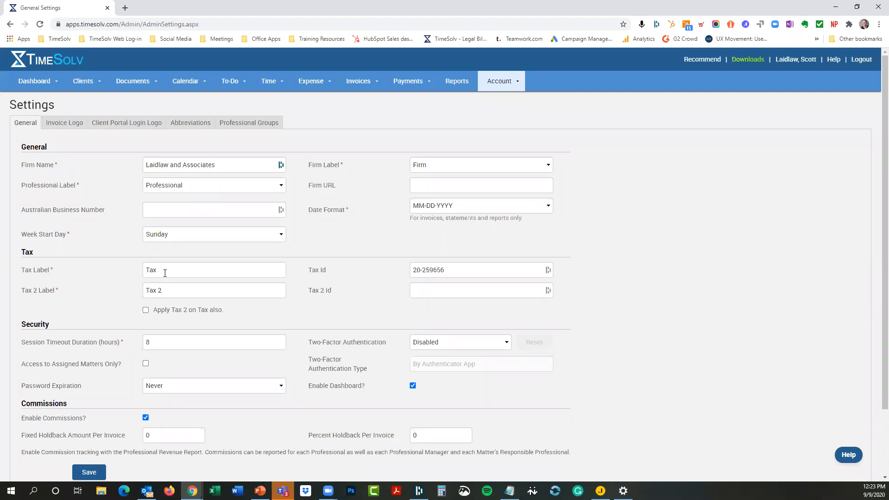
drag(165, 273, 145, 270)
text(MN STat)
key(BackSpace)
key(BackSpace)
text(tate Txax 6%)
key(Tab)
text(Admin Fee 2%)
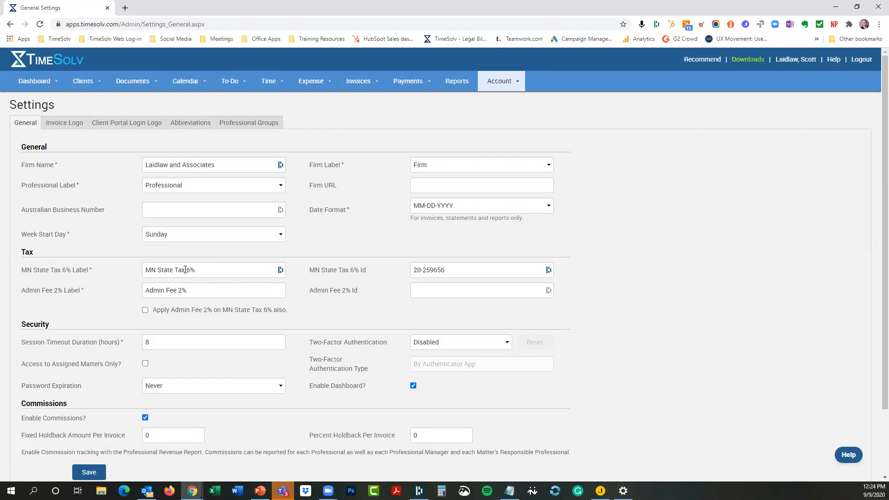
click(274, 82)
Step: In Time Settings, enter MN State Tax 6% rate 6 and Admin Fee 2% rate 2, and save
click(269, 148)
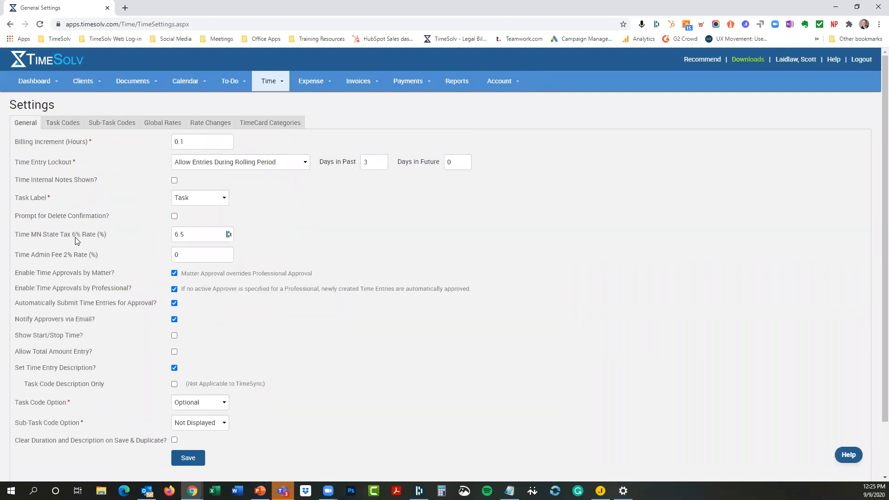
click(169, 236)
text(6)
key(Tab)
text(2)
click(187, 458)
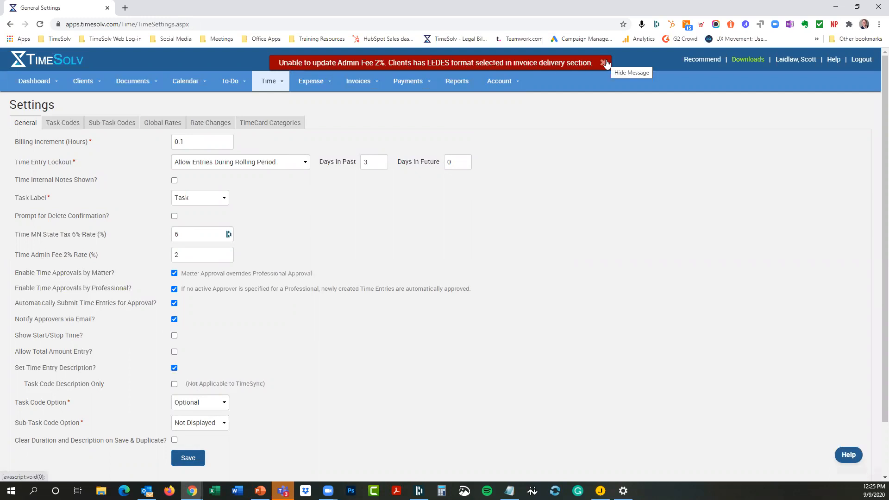
Step: After the LEDES error, clear the time Admin Fee 2% rate and save successfully
click(603, 63)
click(178, 456)
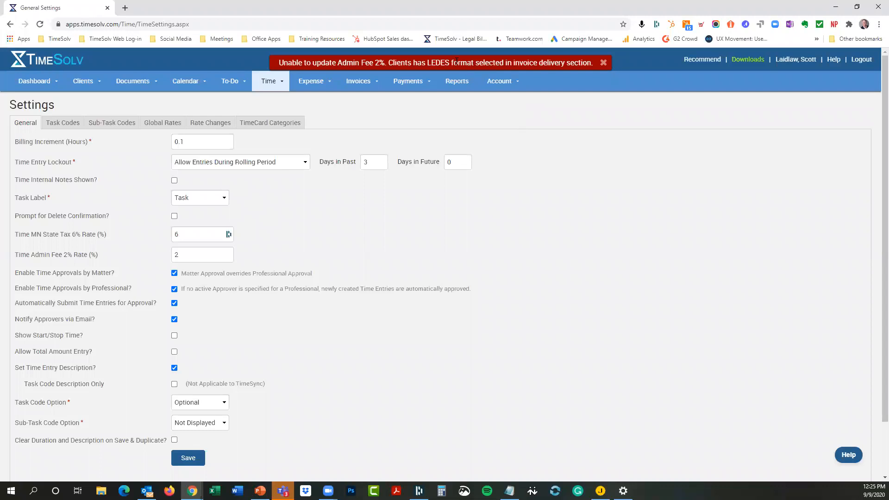
click(603, 63)
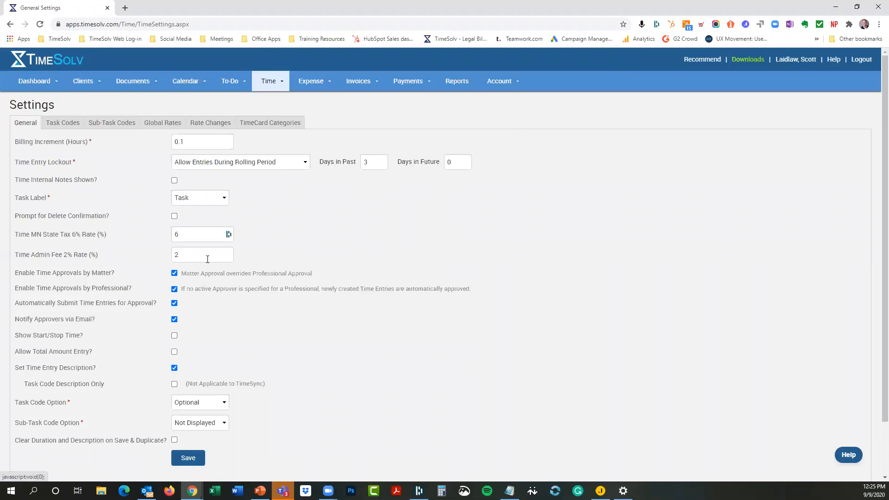
drag(208, 259, 154, 256)
click(190, 456)
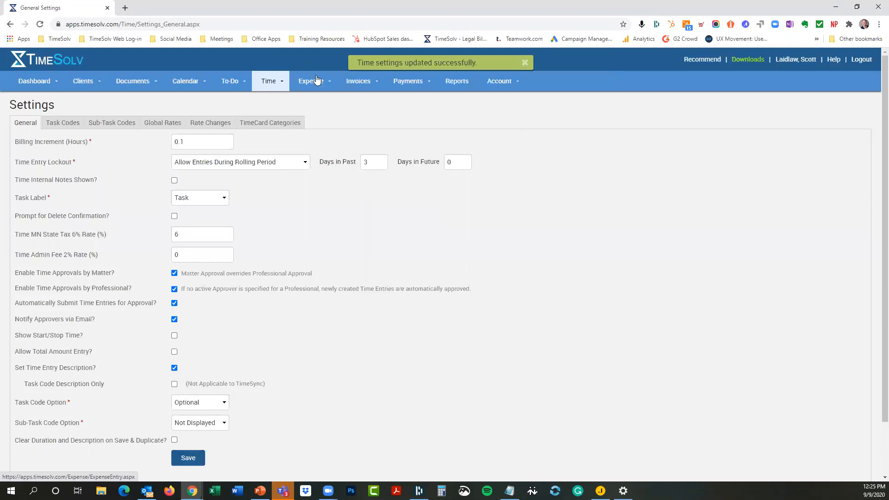
Step: In Expense Settings, enter MN State Tax 6% rate 6 and Admin Fee 2% rate 2, and save
click(311, 81)
click(311, 143)
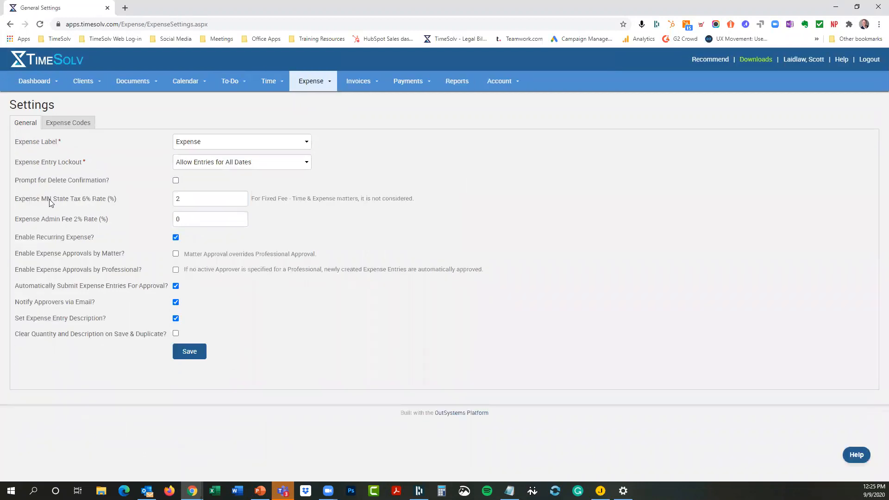
text(6)
key(Tab)
text(2)
click(186, 350)
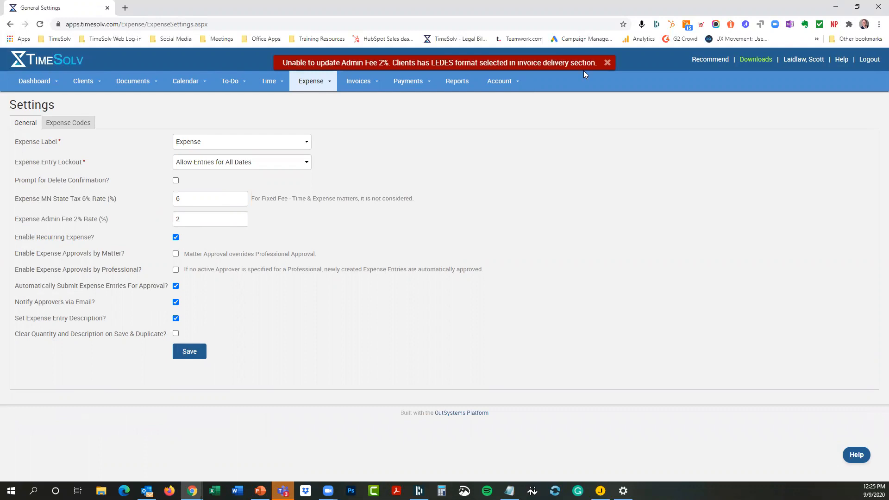
Step: After the LEDES error, clear the expense Admin Fee 2% rate and save successfully
click(607, 64)
drag(193, 218, 155, 225)
key(BackSpace)
click(185, 351)
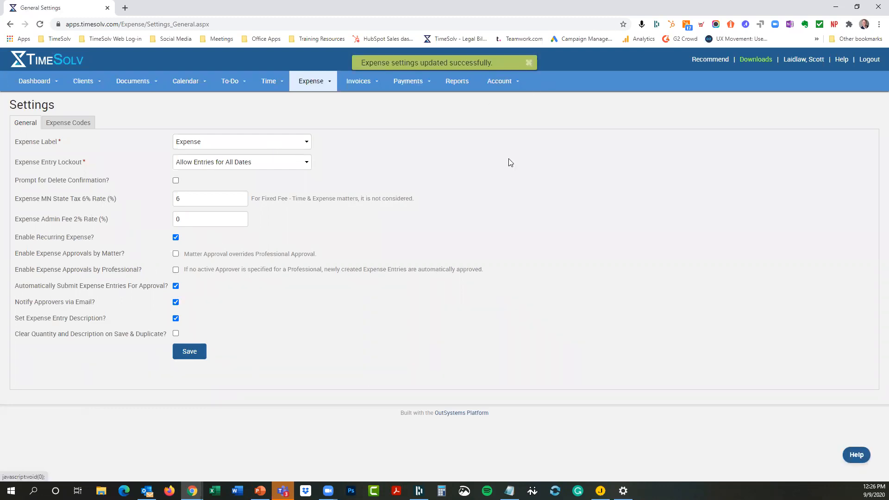
click(535, 63)
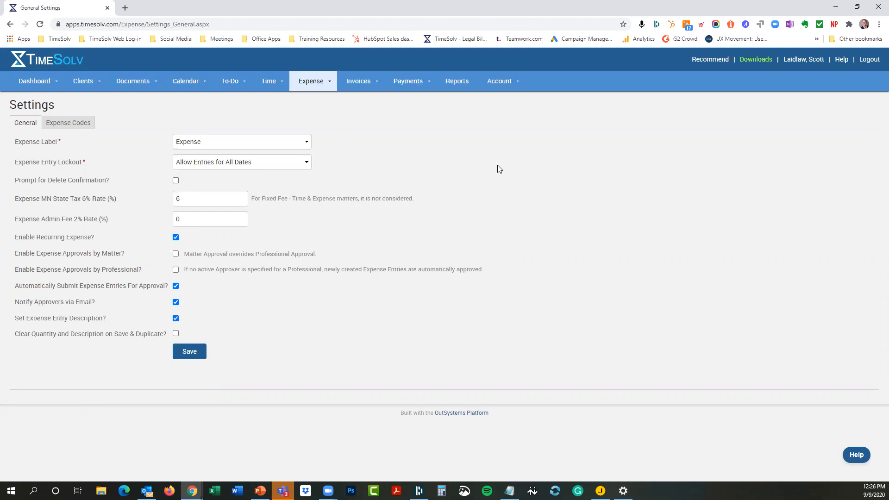
mouse_move(90, 86)
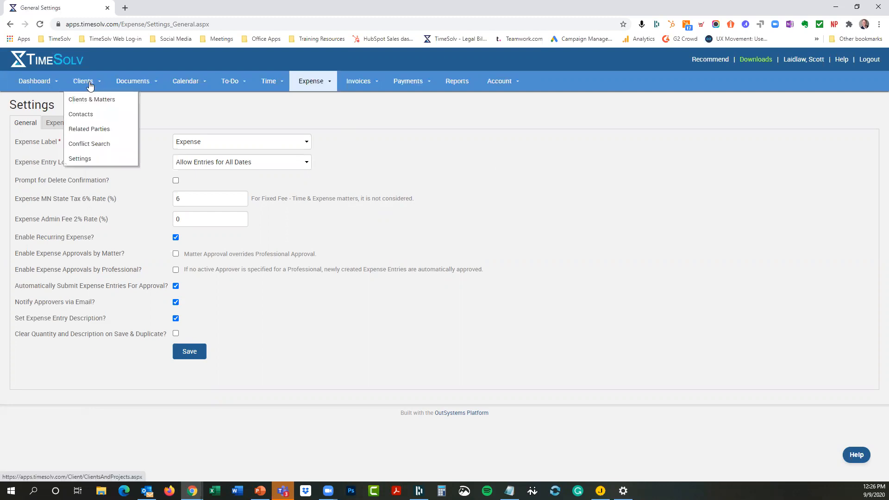
Step: Open the Burnet Title client from the Clients & Matters list
click(85, 102)
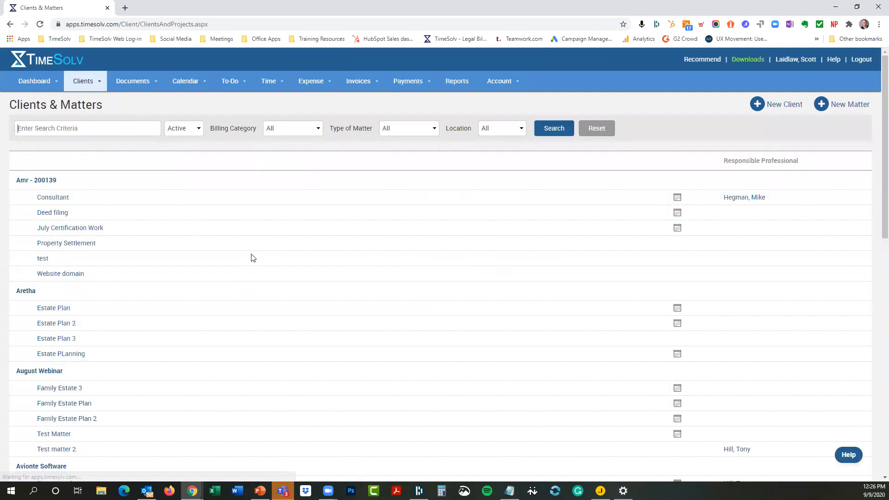
scroll(252, 258, down, 3)
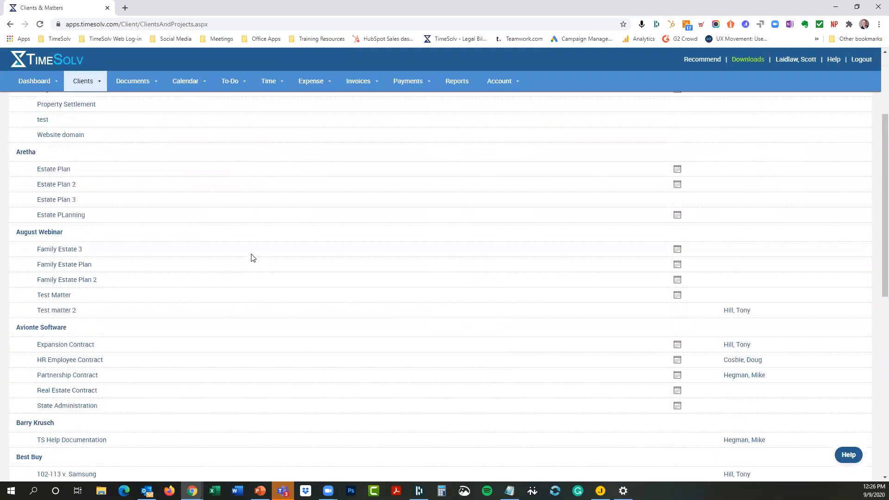
scroll(253, 257, down, 9)
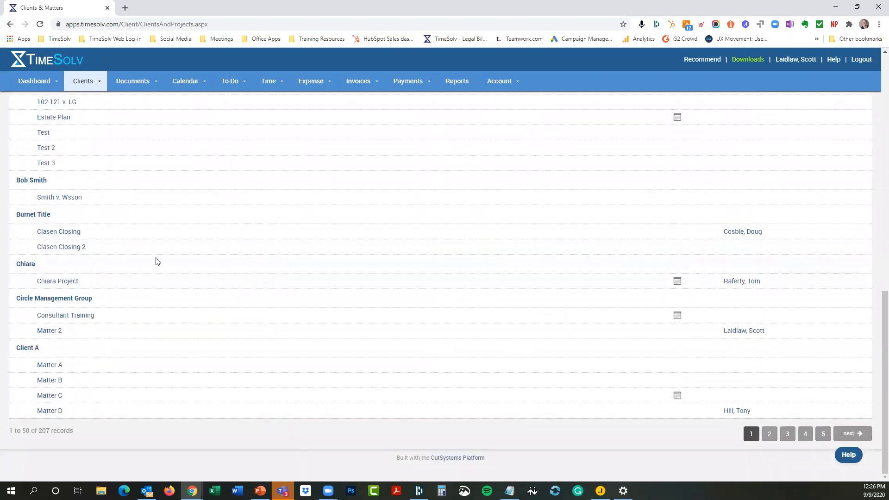
scroll(75, 293, up, 2)
click(35, 309)
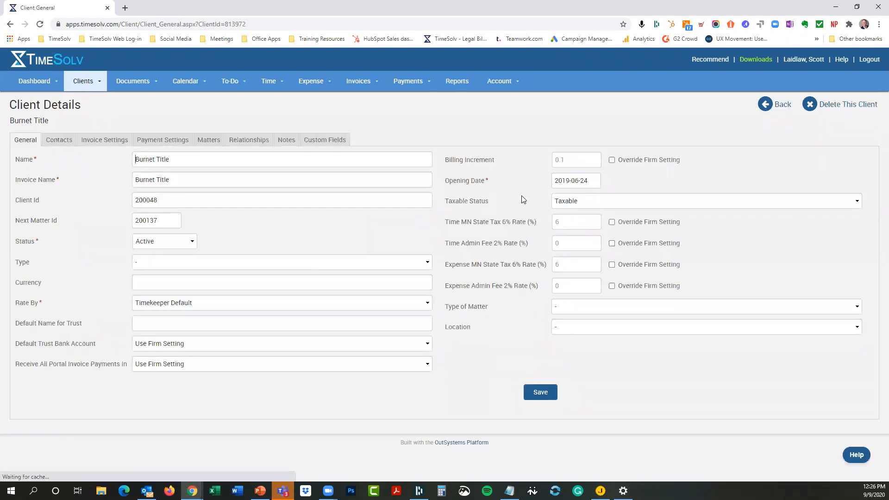
Step: Set Burnet Title's Taxable Status to Taxable, keep the firm's default tax rates, and save
click(578, 202)
click(569, 214)
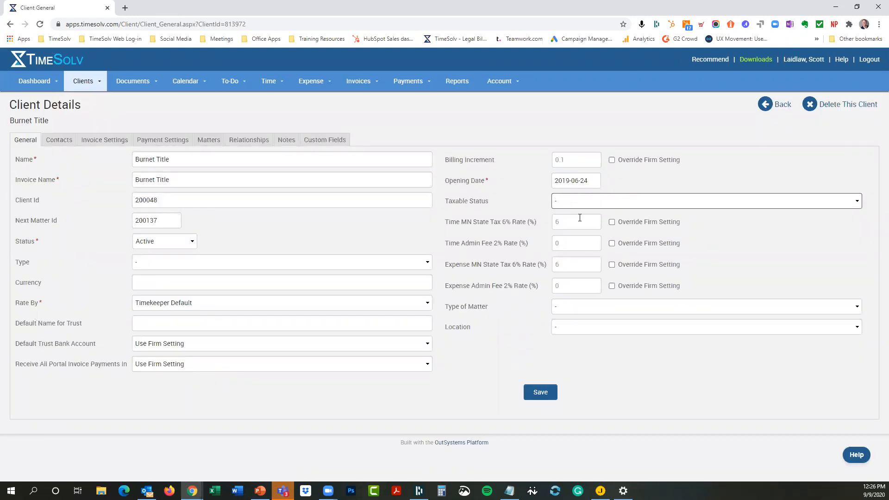
click(544, 204)
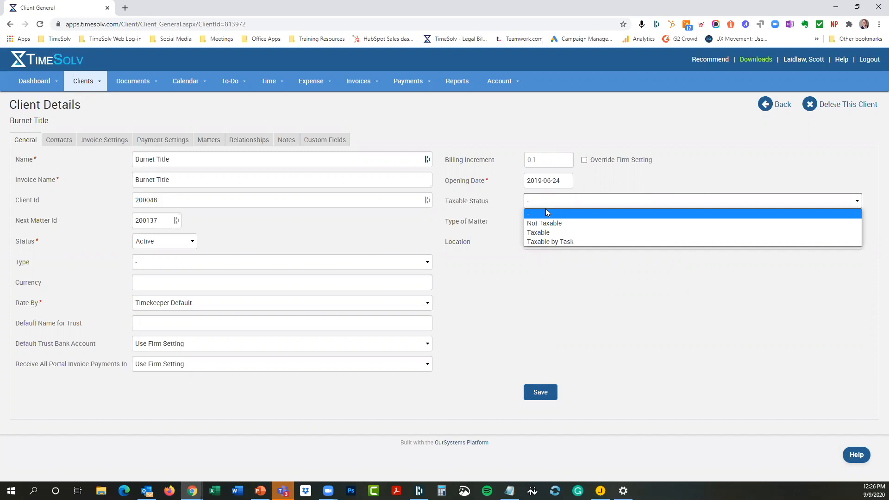
click(554, 232)
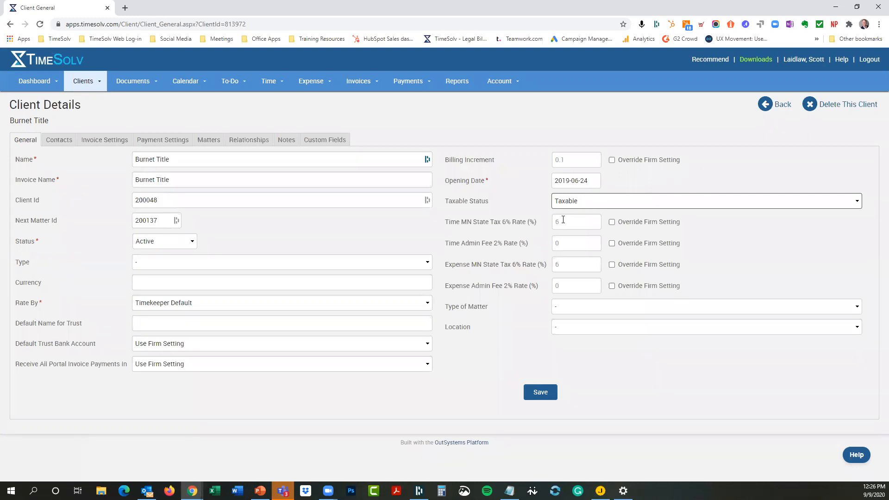
click(611, 222)
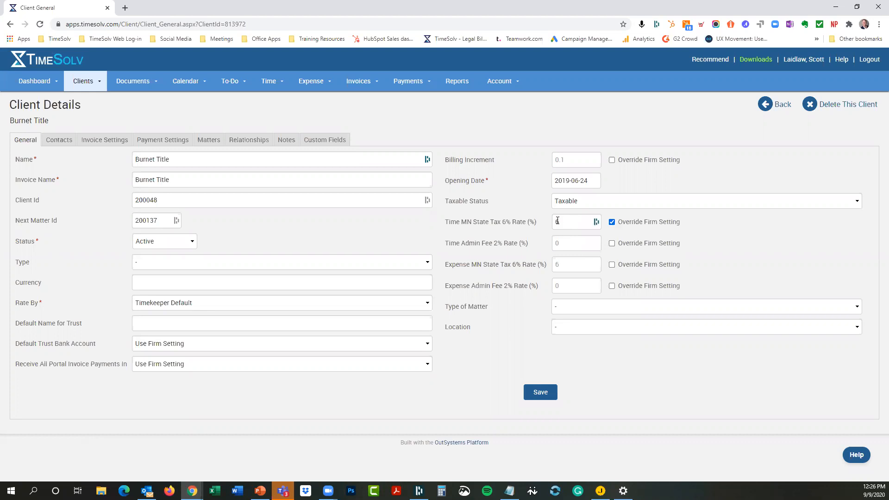
click(611, 223)
click(540, 393)
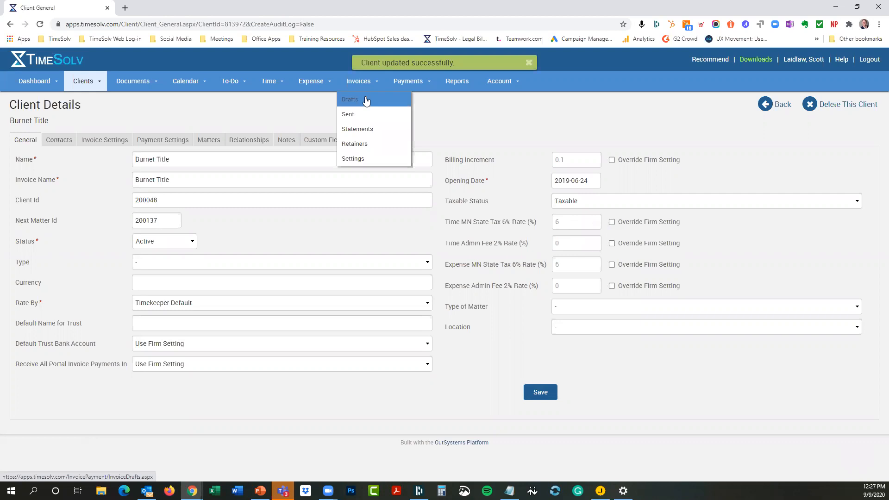
click(366, 101)
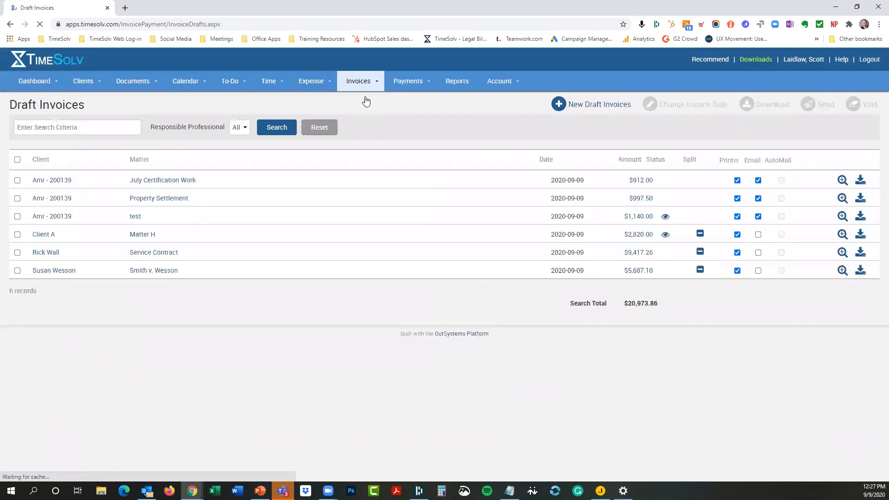
Step: Create a new draft invoice for Burnet Title
click(600, 104)
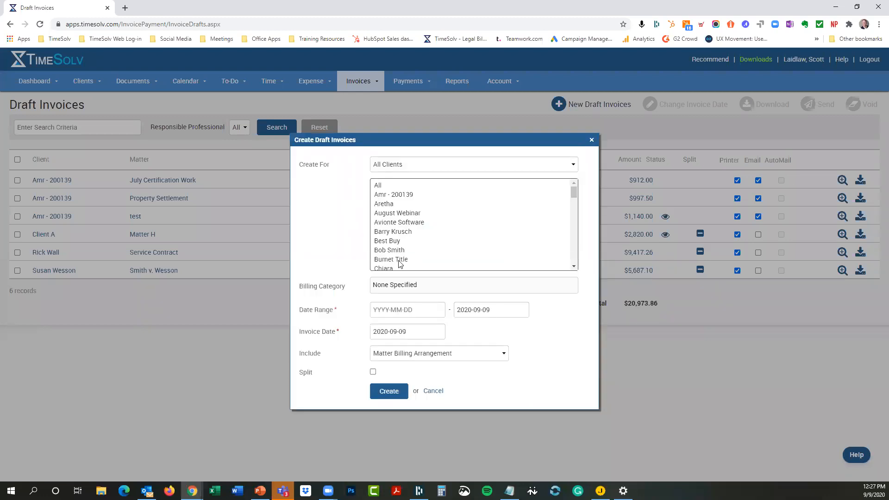
click(398, 260)
click(389, 394)
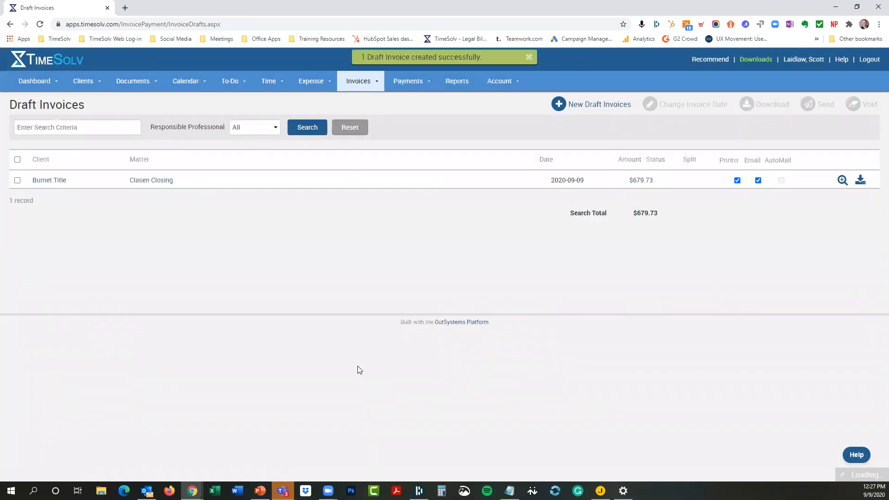
Step: Preview the draft invoice and check the MN State Tax 6% of 38.48 and total 679.73
click(842, 180)
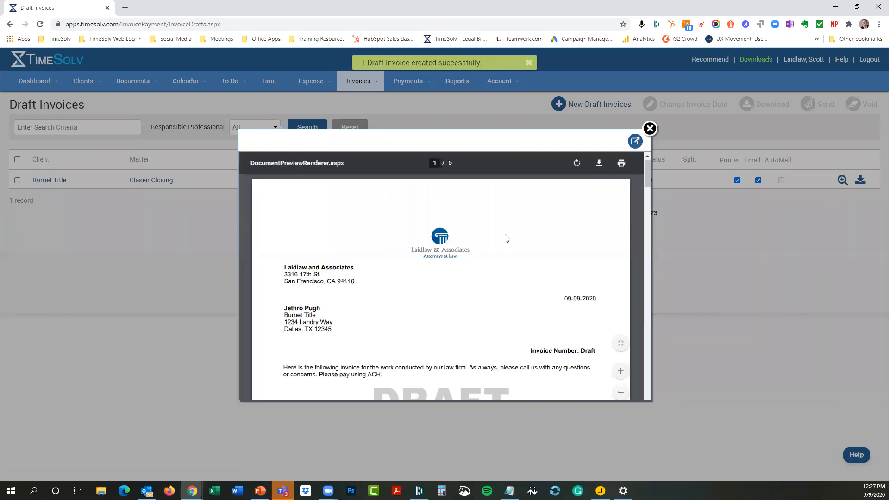
scroll(505, 245, down, 5)
scroll(505, 245, down, 10)
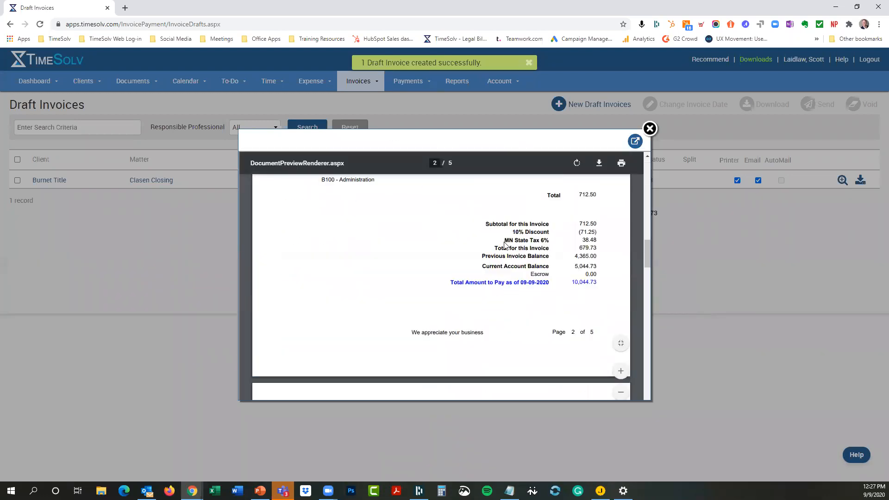
drag(504, 239, 552, 240)
drag(581, 236, 598, 238)
click(598, 238)
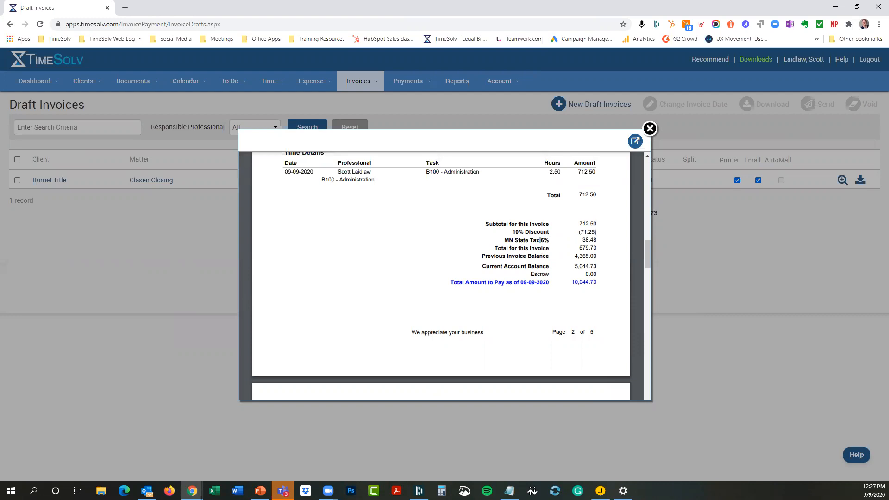
click(650, 130)
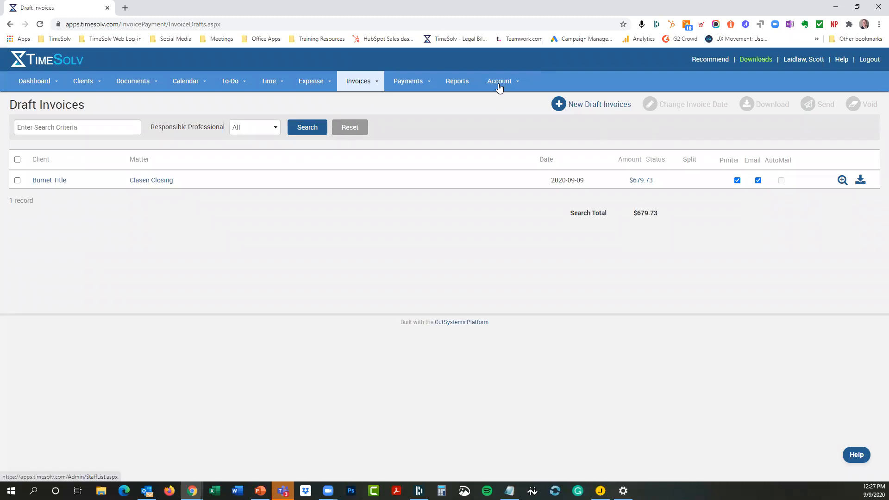
Step: In firm settings, toggle 'Apply Admin Fee 2% on MN State Tax 6% also' on then off, and save
mouse_move(499, 82)
click(498, 175)
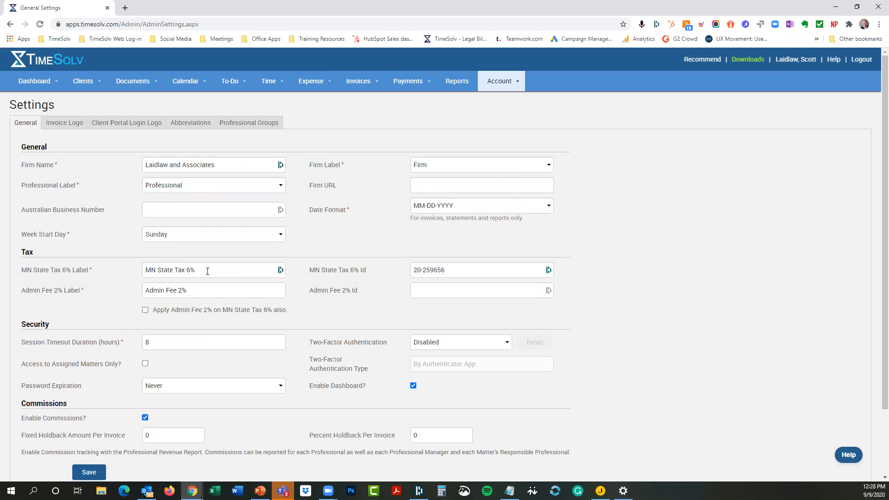
key(shift+Left)
key(shift+Left)
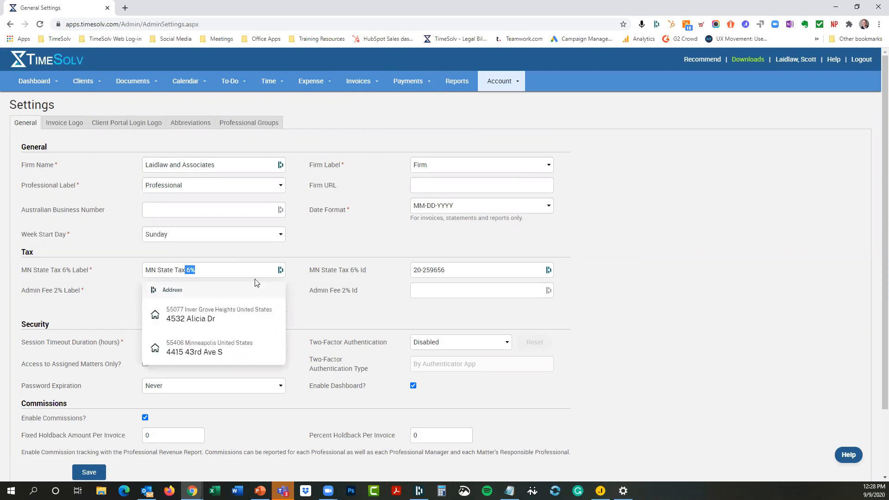
click(311, 307)
click(145, 310)
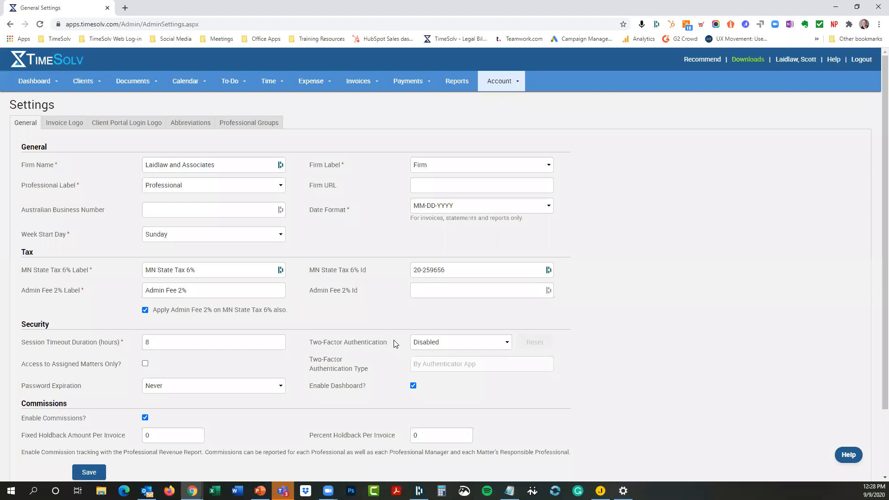
mouse_move(143, 337)
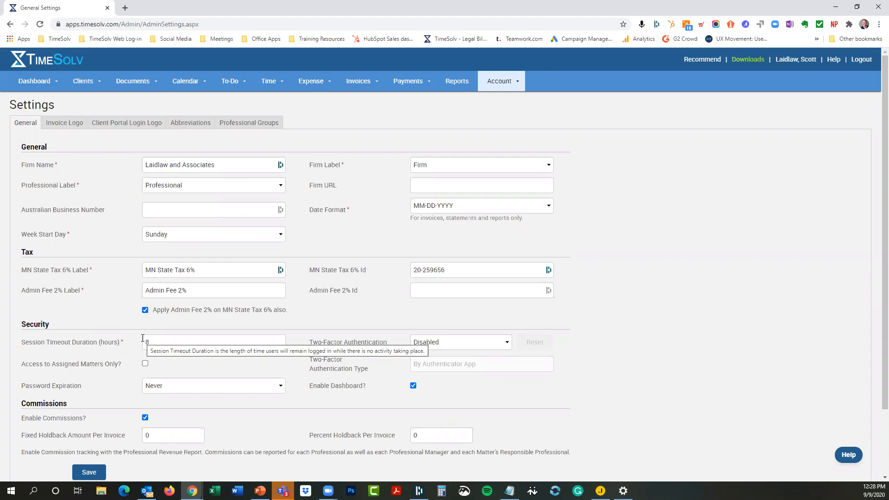
click(145, 310)
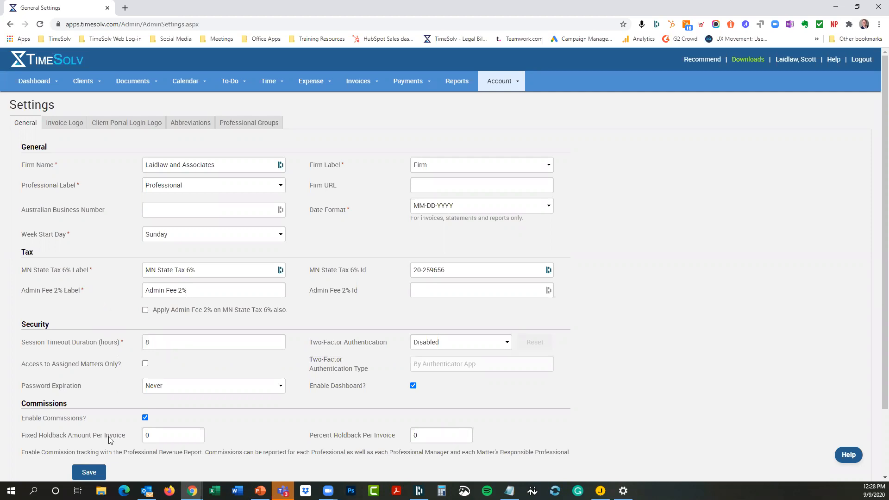
click(94, 474)
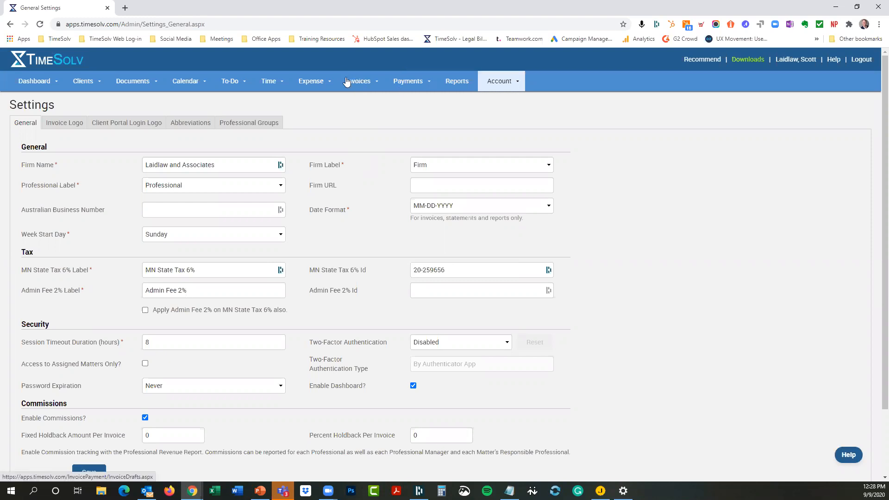
click(348, 82)
Step: Uncheck Tax on the Flexible Billing Template's Main Page and update the template
click(342, 160)
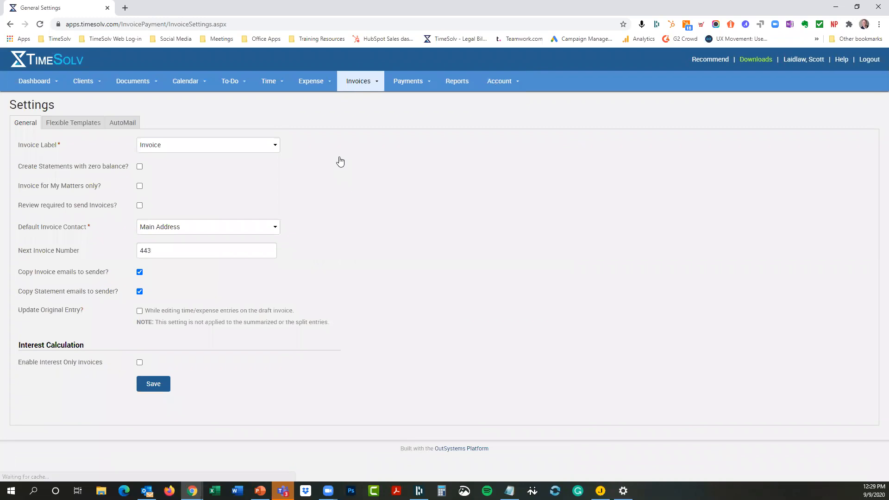
click(75, 124)
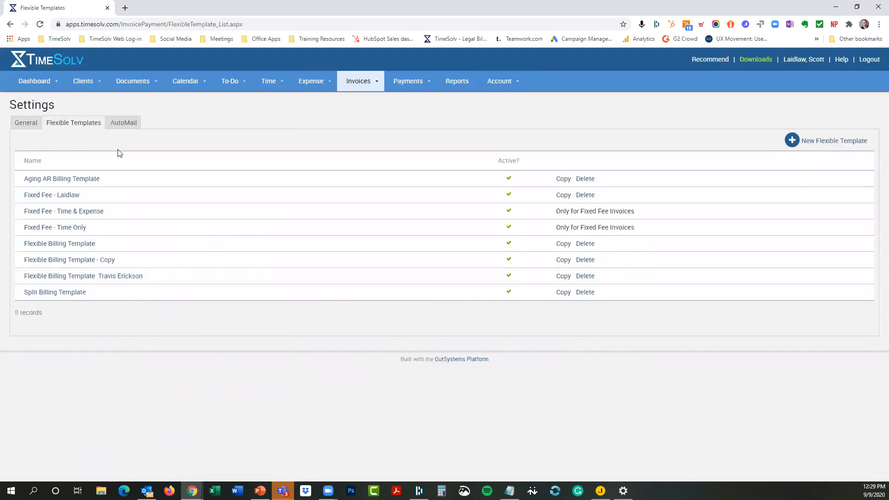
click(64, 244)
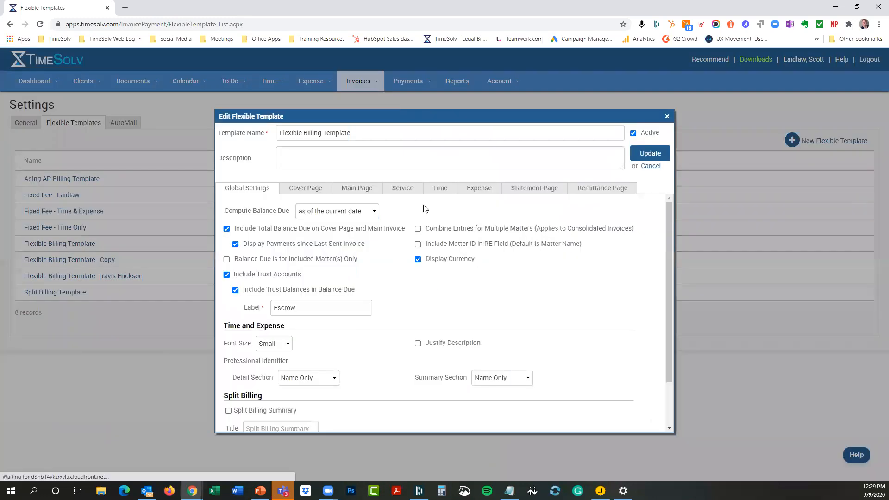
click(355, 190)
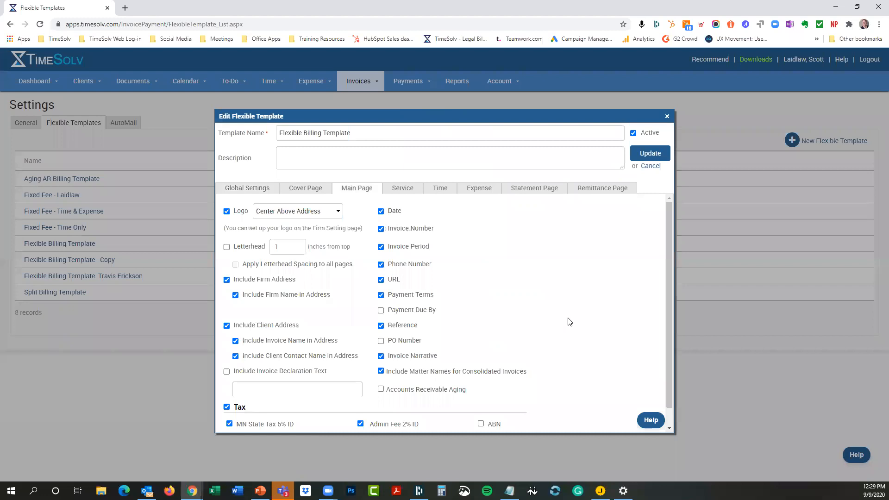
scroll(354, 395, down, 1)
click(227, 388)
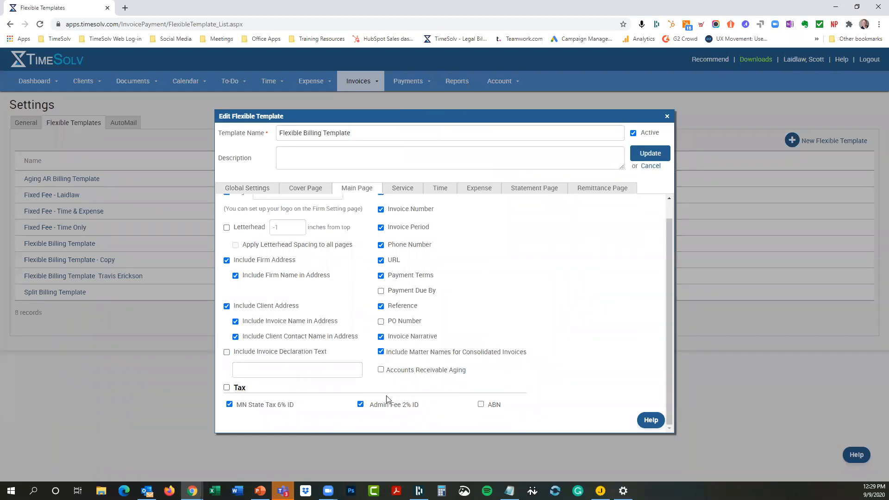
click(659, 153)
Step: Reopen the template, toggle the Main Page Tax section on and off again, and update
click(66, 244)
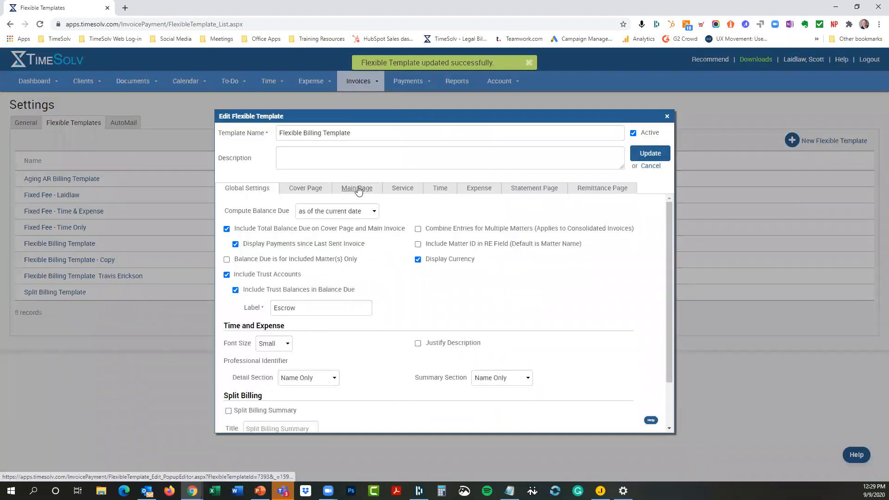
click(351, 190)
click(230, 408)
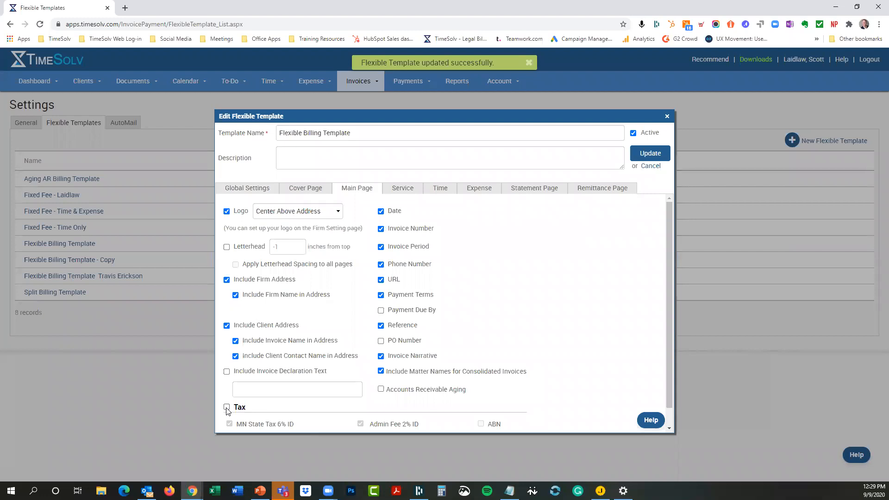
scroll(569, 297, down, 1)
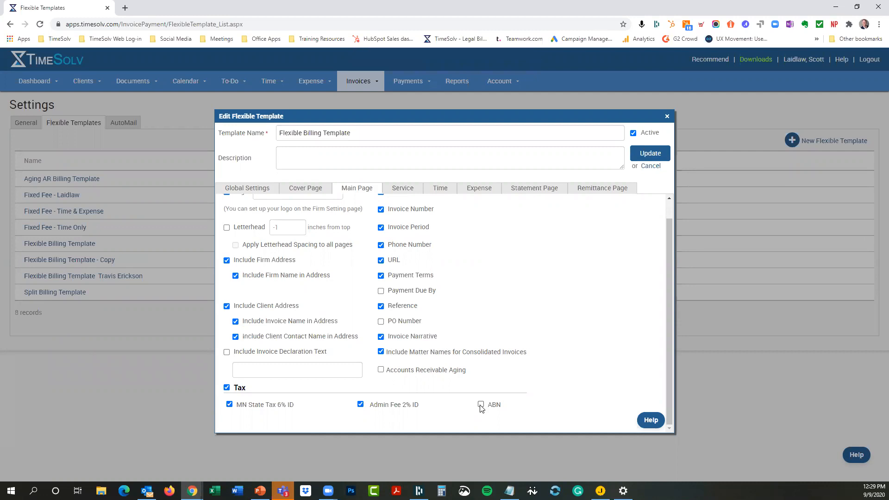
click(227, 387)
click(647, 155)
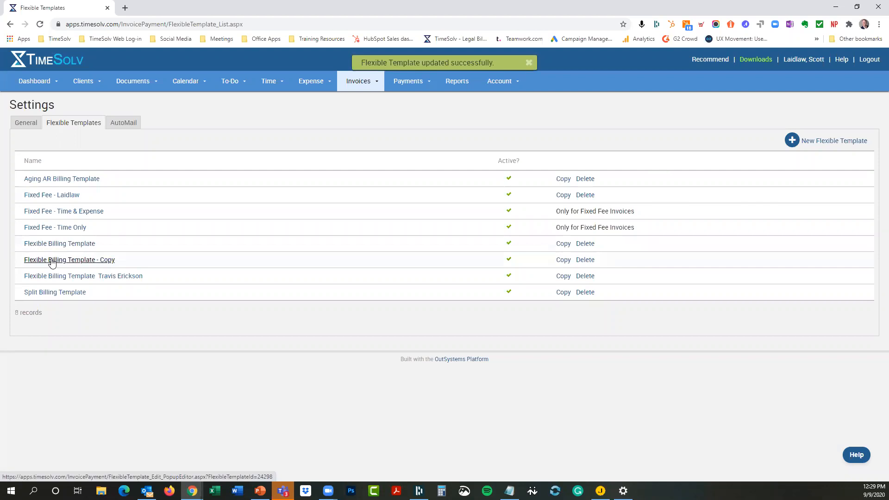
Step: Open the Aretha client from Clients & Matters and leave its taxable status as Taxable
mouse_move(86, 82)
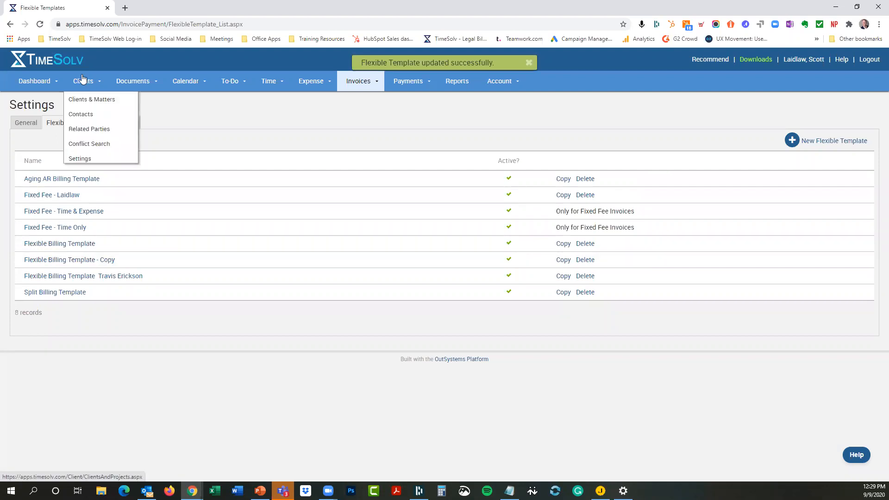
click(90, 100)
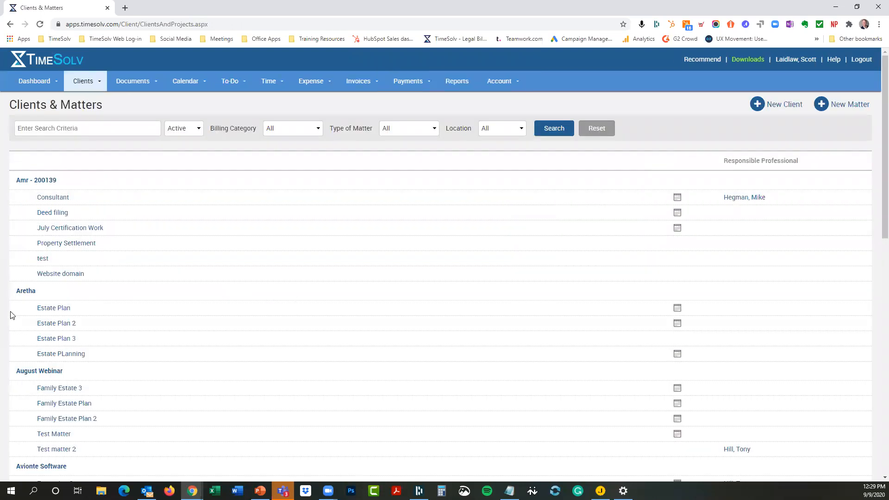
click(20, 292)
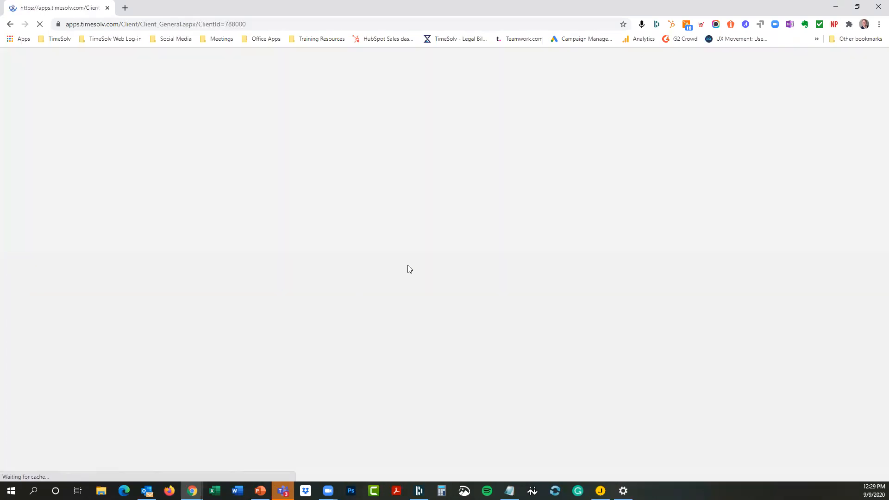
click(577, 203)
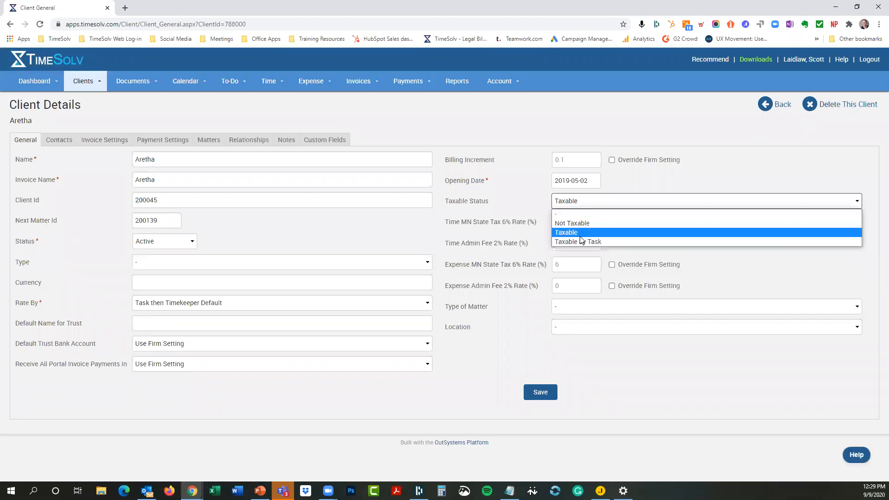
click(579, 235)
Step: Review the client's invoice settings, keeping Flexible Billing Template as the default flexible template
click(110, 144)
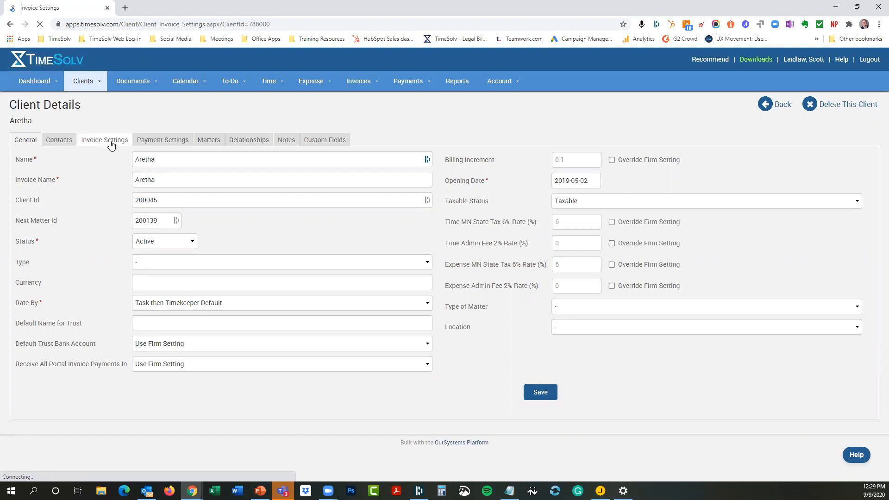
click(215, 179)
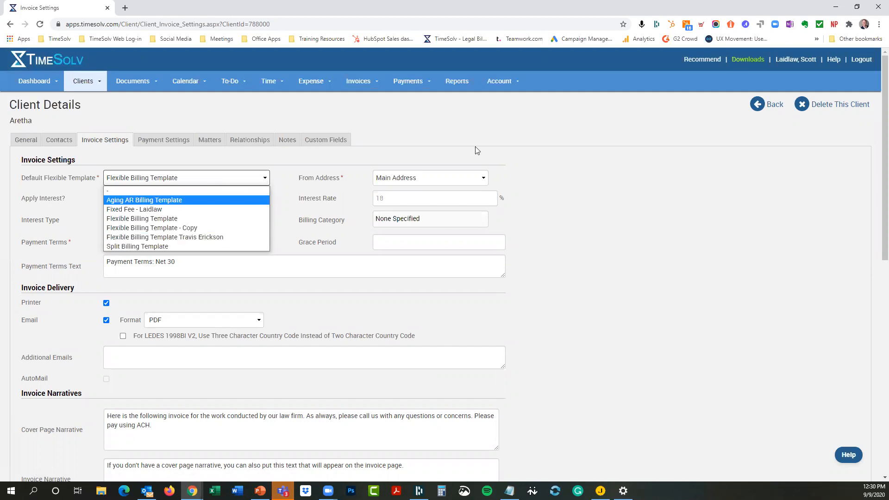
click(594, 174)
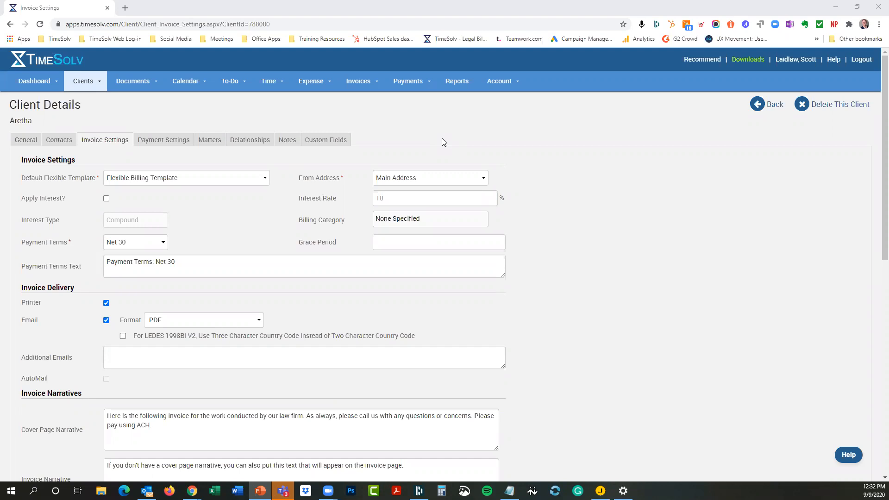
mouse_move(362, 87)
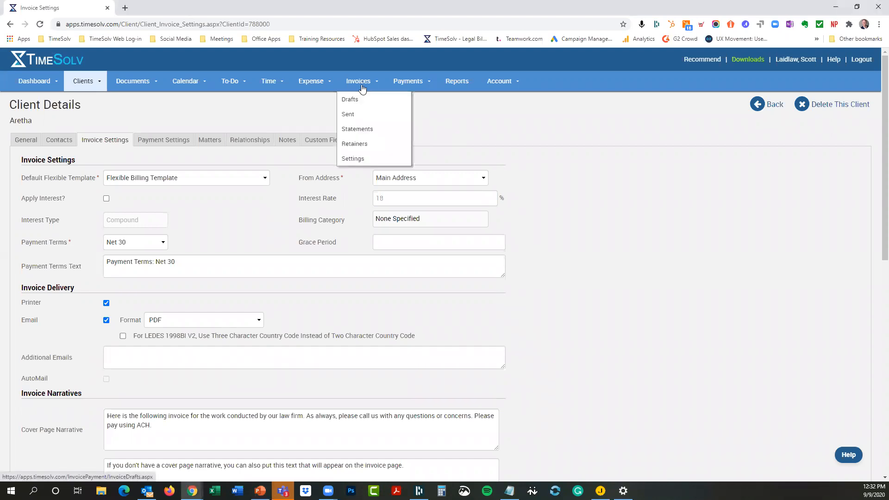
Step: Sort sent invoices by balance, largest first, putting Burnet Title invoice 423 ($4,235.00) on top
click(350, 119)
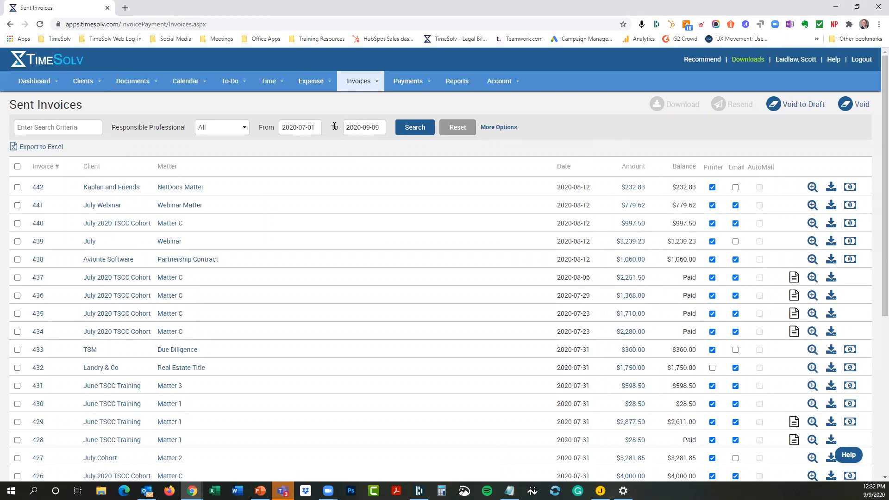
click(687, 171)
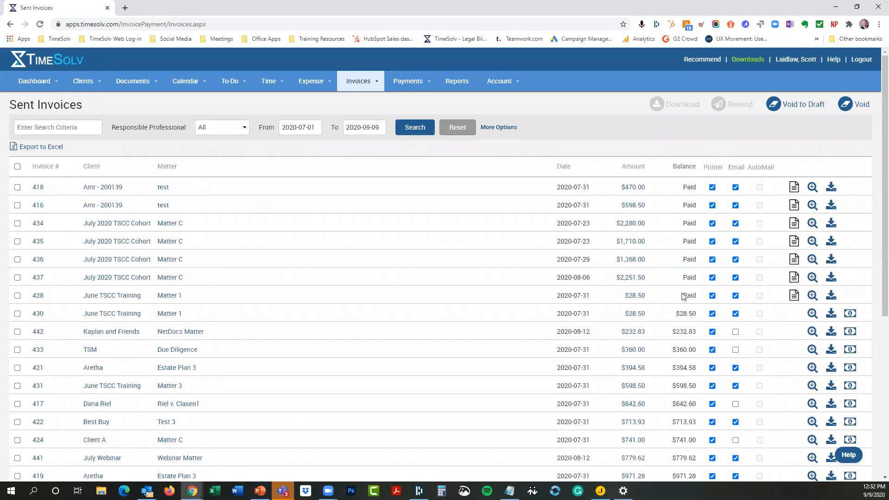
click(683, 168)
scroll(671, 220, down, 5)
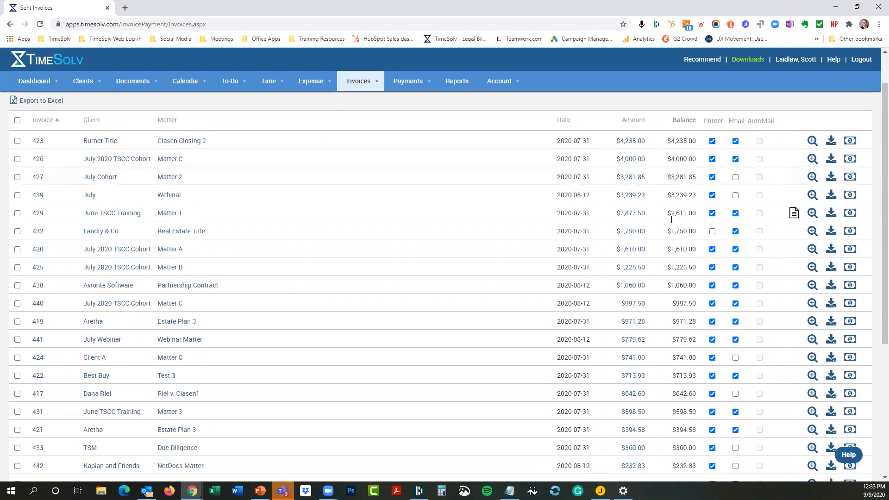
scroll(671, 223, up, 5)
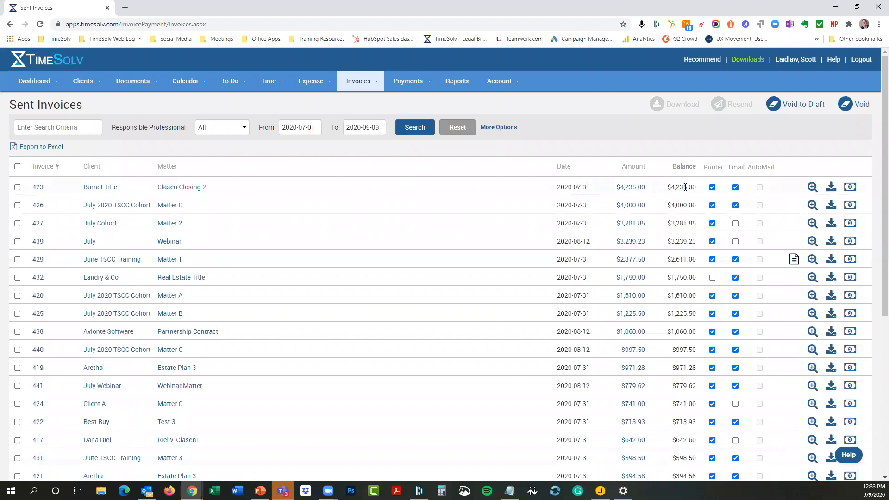
scroll(684, 186, down, 4)
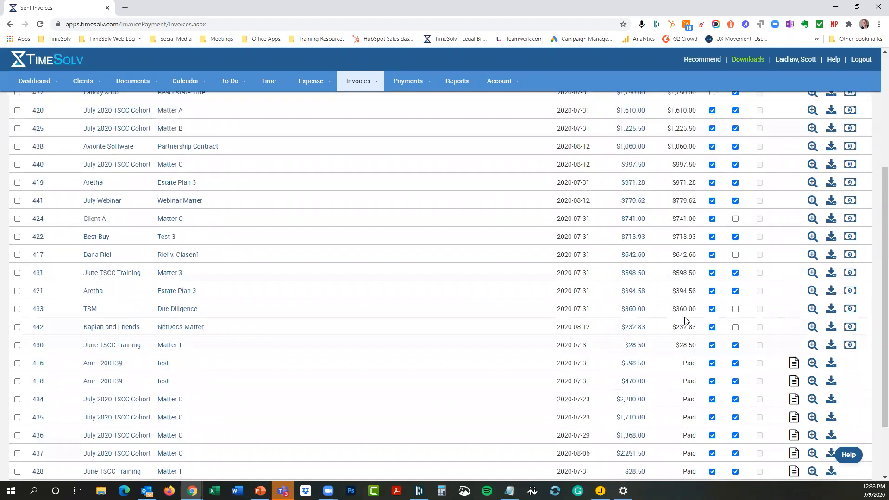
scroll(685, 320, up, 4)
scroll(626, 151, down, 3)
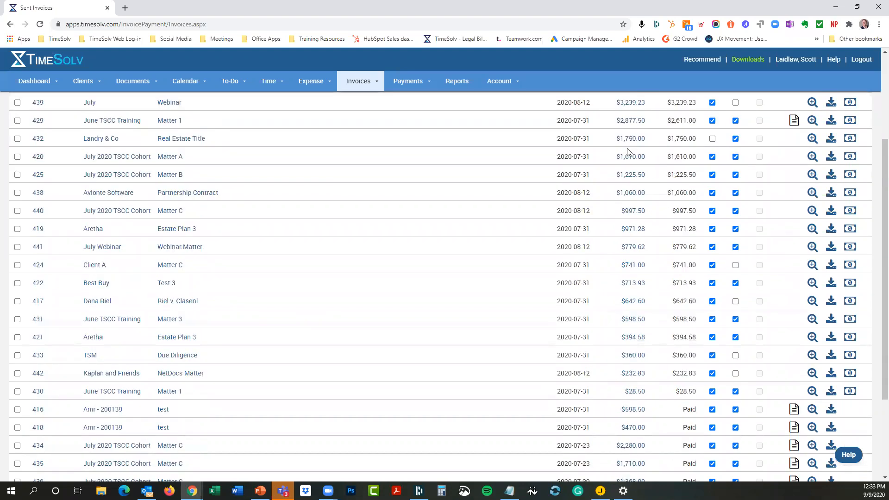
scroll(283, 123, up, 3)
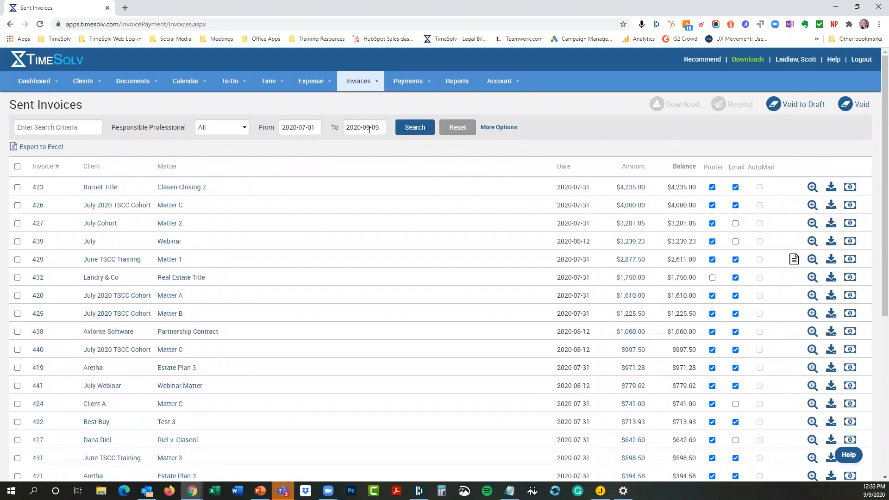
scroll(685, 295, down, 6)
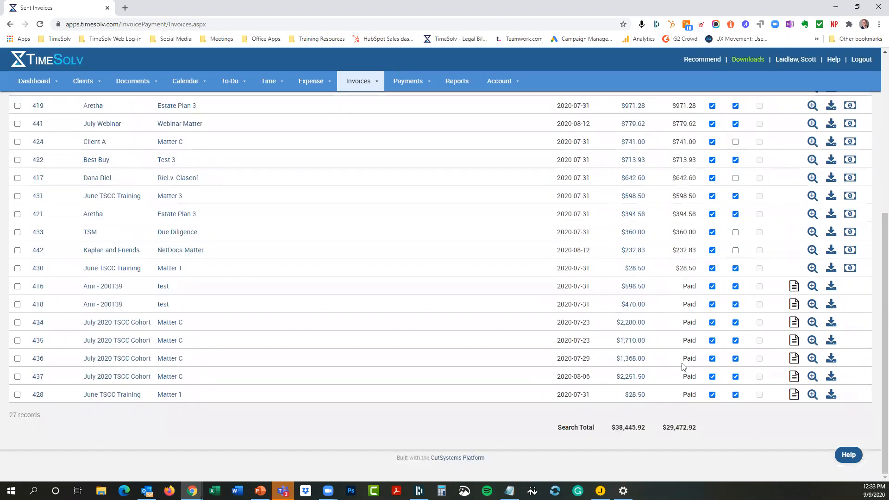
scroll(677, 303, up, 6)
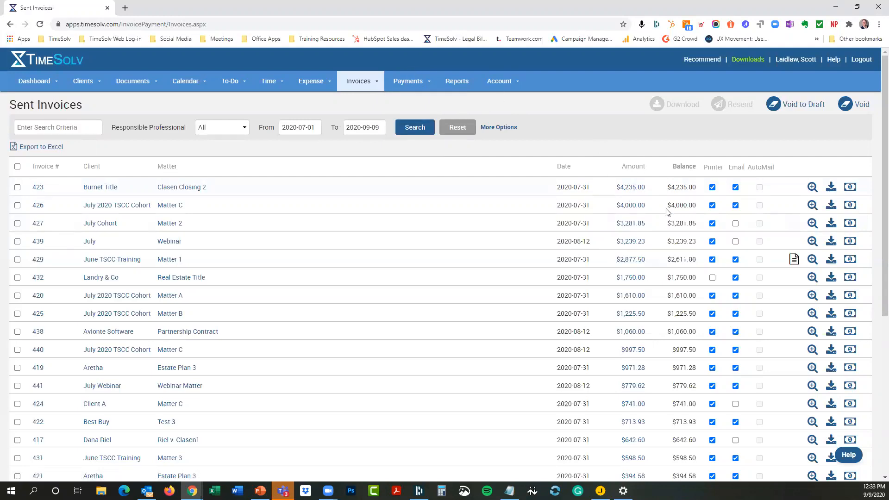
click(849, 188)
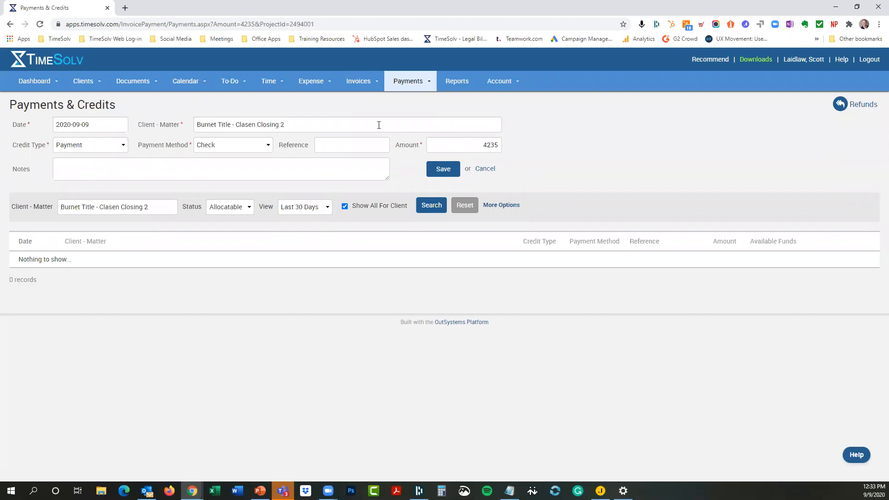
Step: Save a $4,235.00 Payment by Check with reference 1087 for Clasen Closing 2
click(123, 145)
click(124, 147)
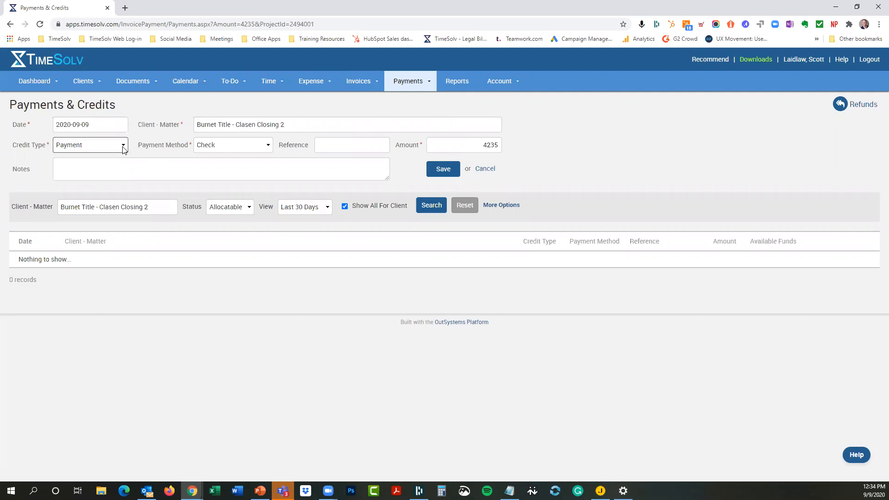
click(260, 147)
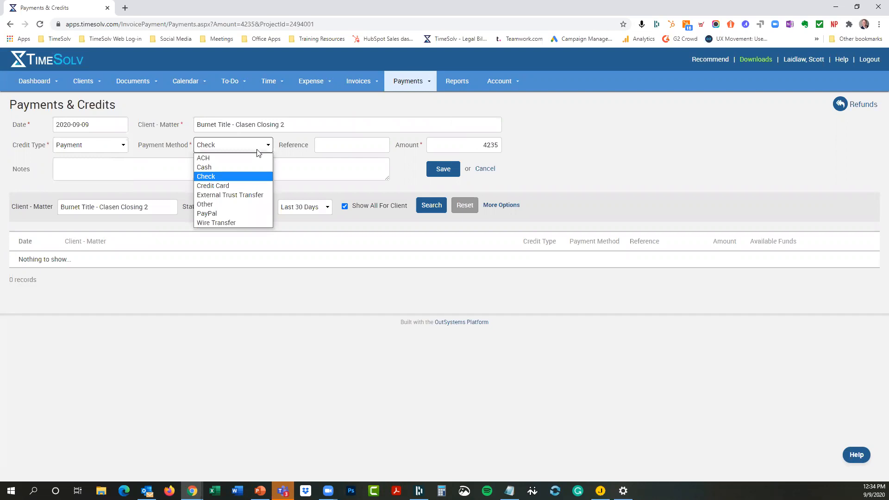
click(262, 147)
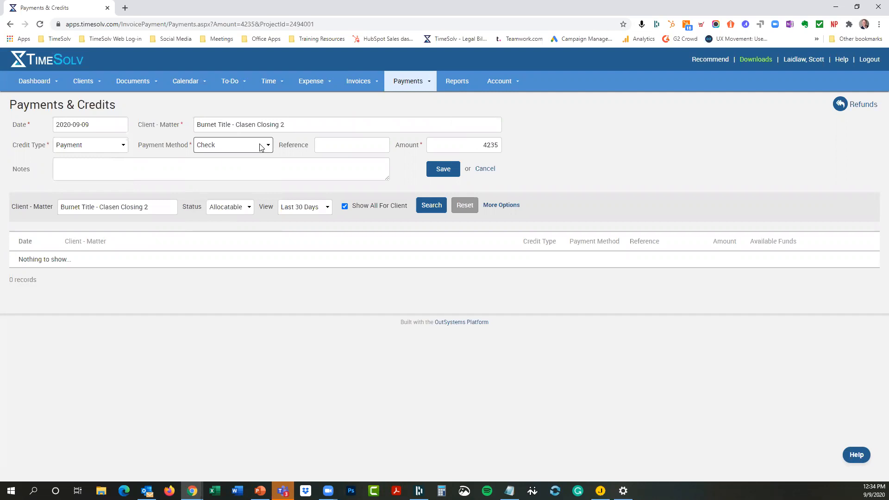
click(260, 148)
click(261, 147)
click(370, 146)
text(1087)
click(442, 169)
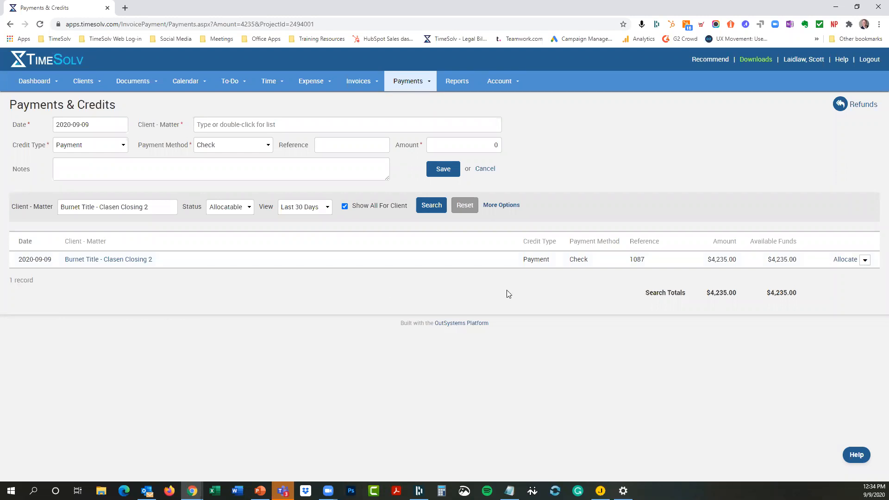
click(846, 261)
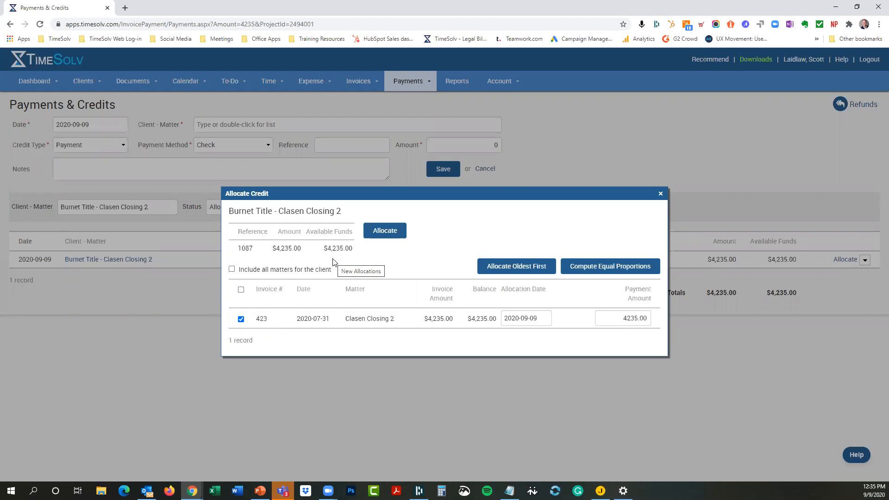
Step: Apply the full 4235.00 check to invoice 423 only, leaving $0.00 available funds
click(232, 270)
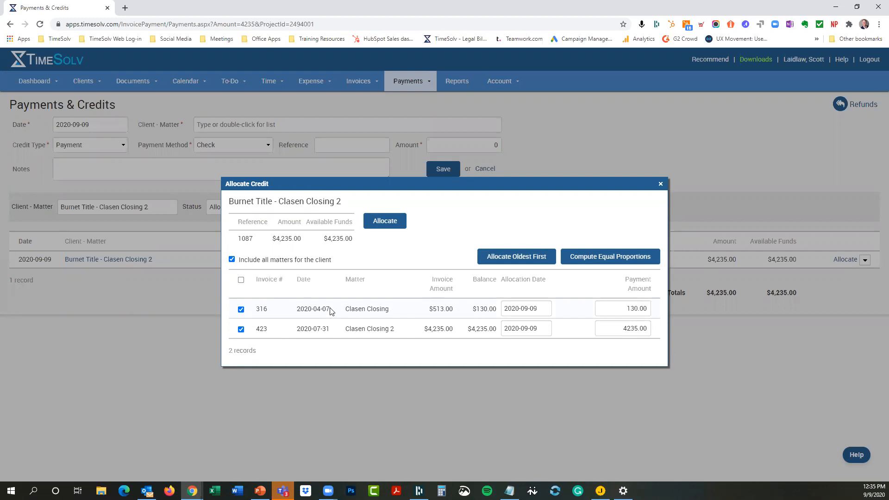
drag(313, 309, 327, 310)
click(445, 251)
click(591, 262)
click(232, 260)
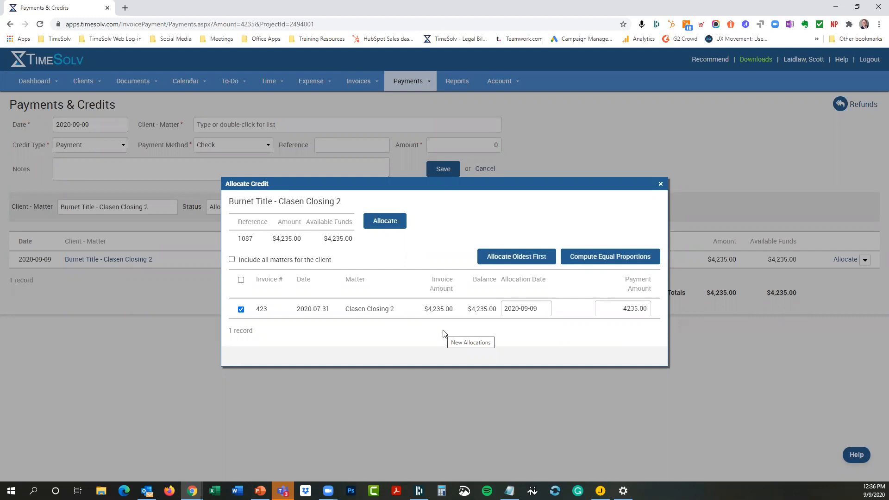
click(232, 260)
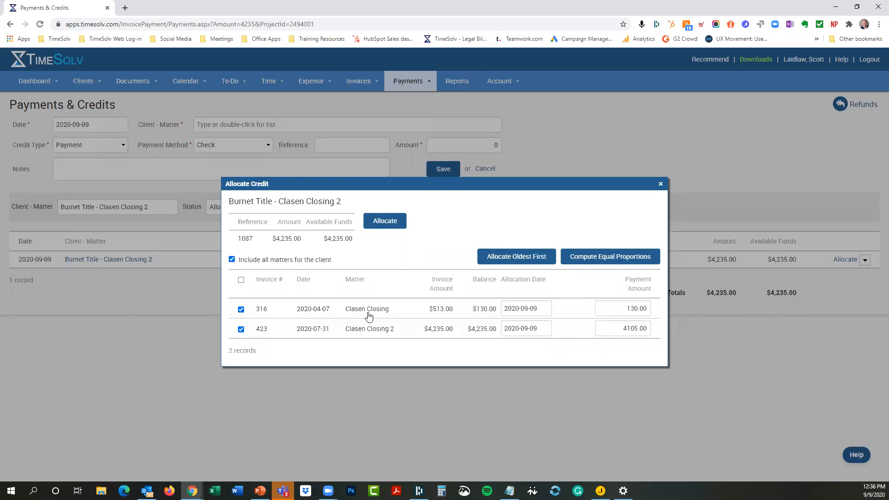
click(232, 259)
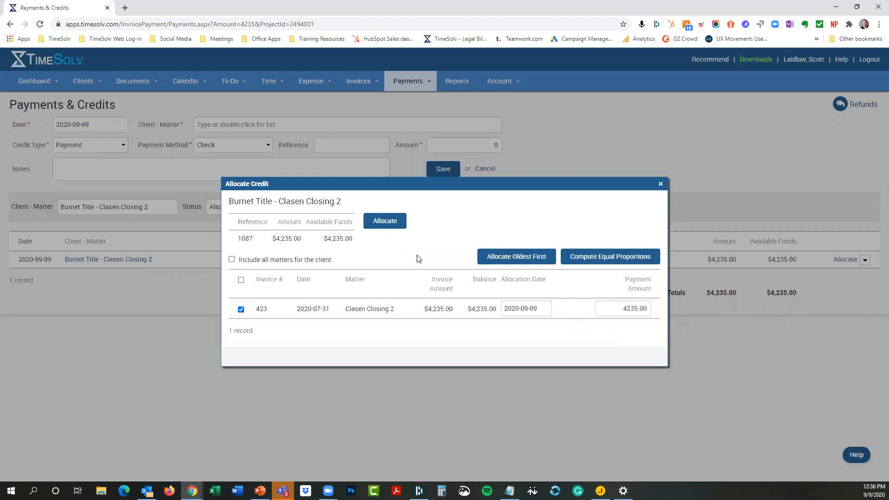
click(395, 226)
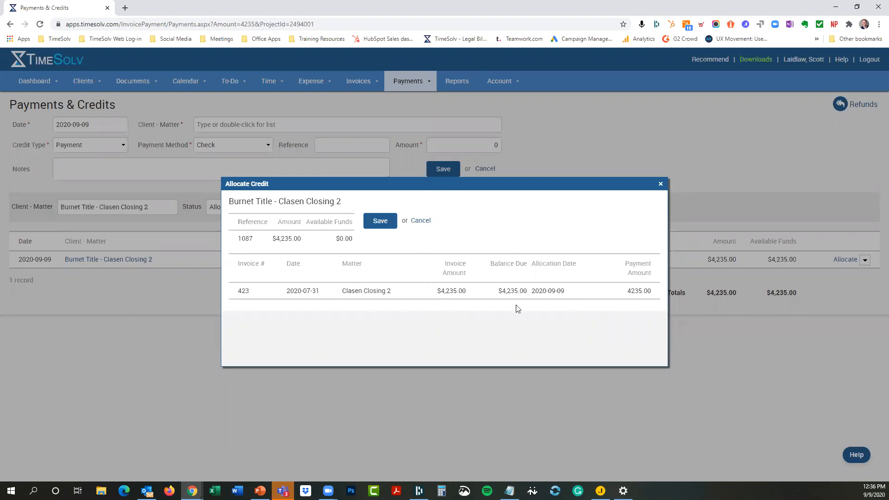
click(379, 223)
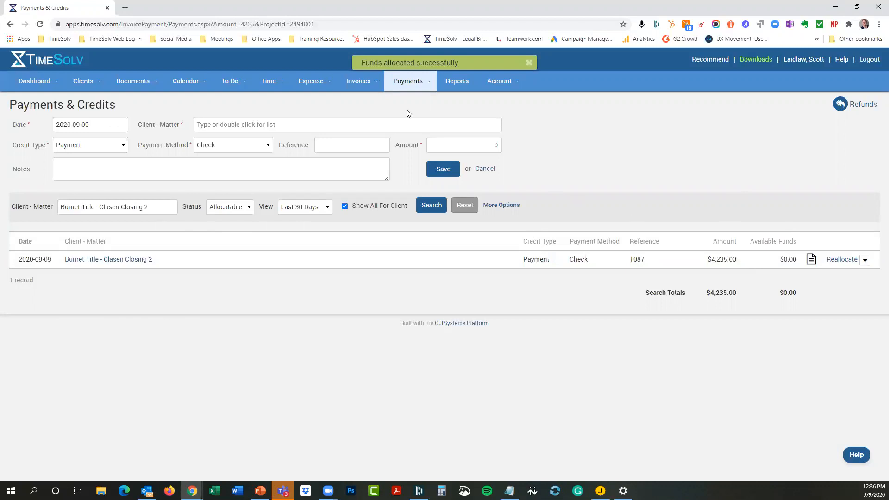
Step: Show Sent Invoices for 2020-07-01 to 2020-09-09 sorted by the Balance column
mouse_move(356, 91)
click(355, 115)
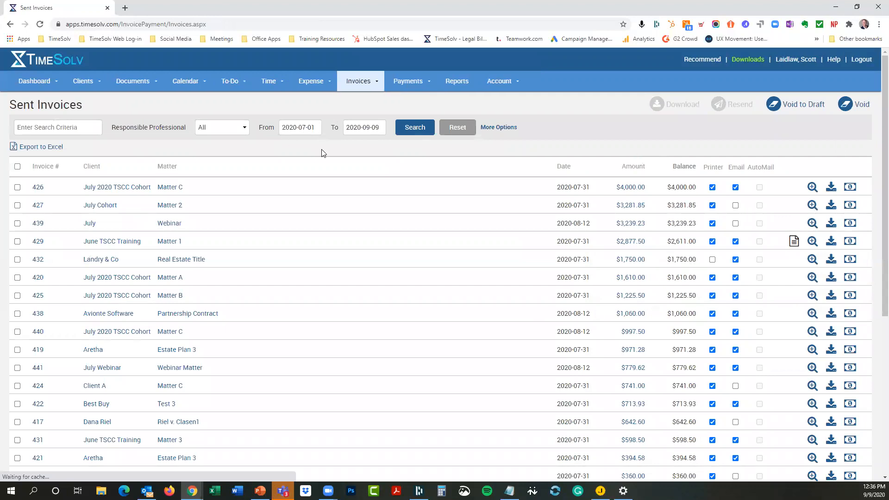
click(689, 168)
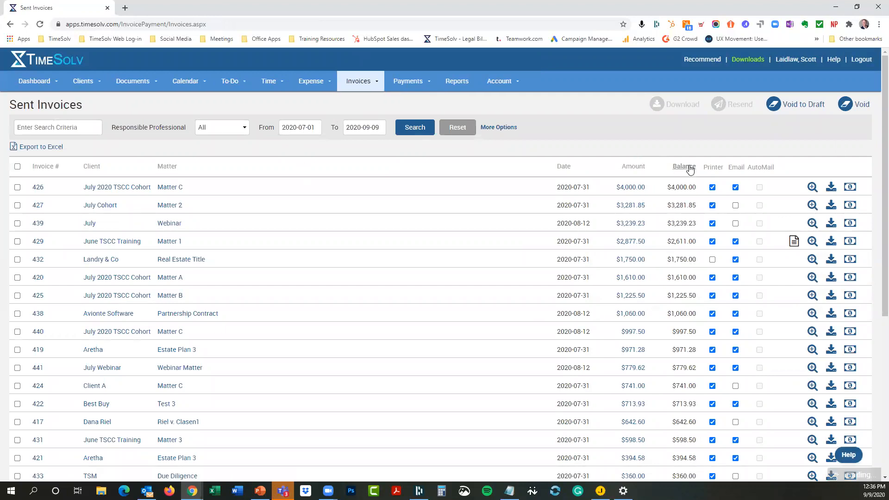
Step: Sort balances descending, with invoice 426 at $4,000.00 first, and verify invoice 423 shows Paid
click(689, 168)
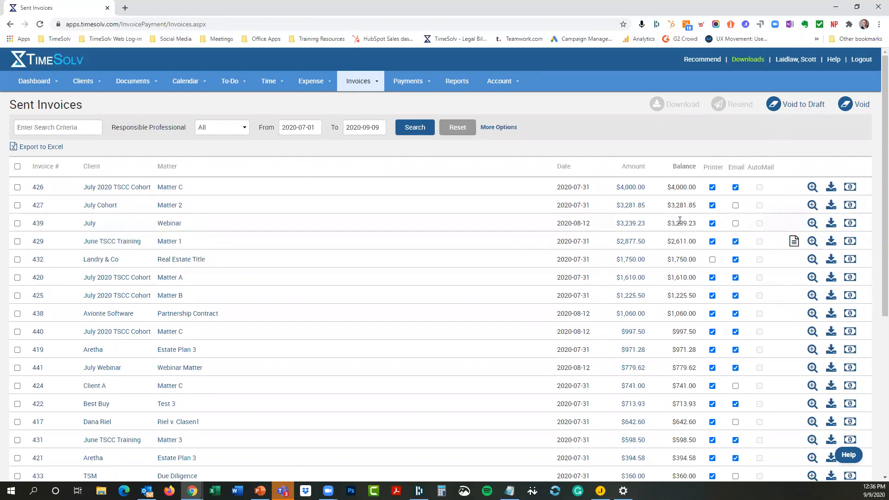
scroll(680, 218, down, 2)
scroll(683, 213, down, 4)
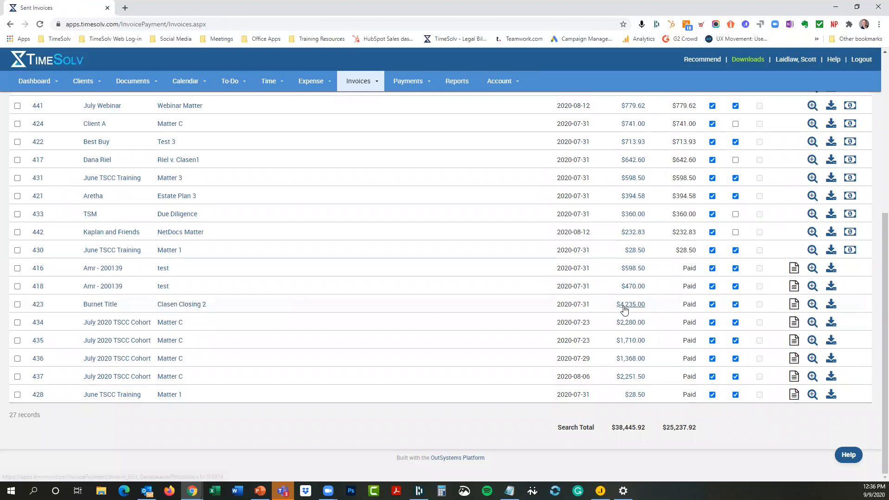
mouse_move(795, 304)
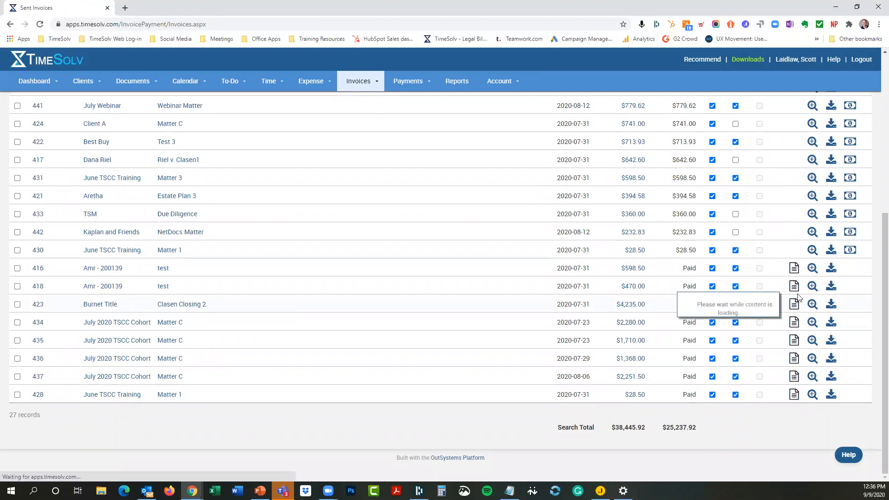
scroll(558, 106, up, 6)
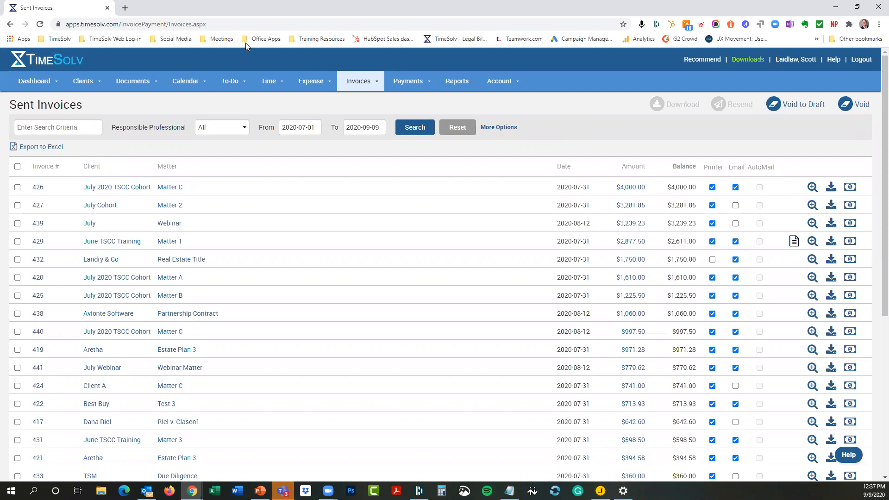
Step: Go to help.timesolv.com in a new tab and read the Weekly Training article
click(125, 8)
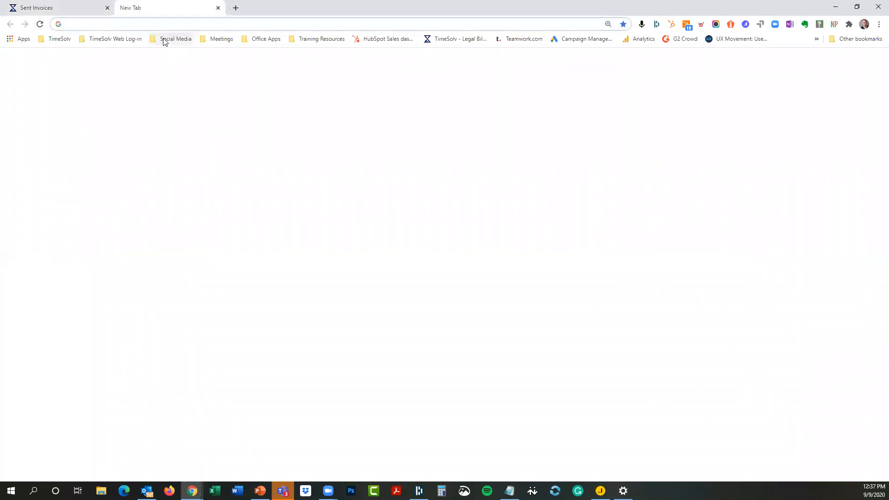
text(help.timesolv.com)
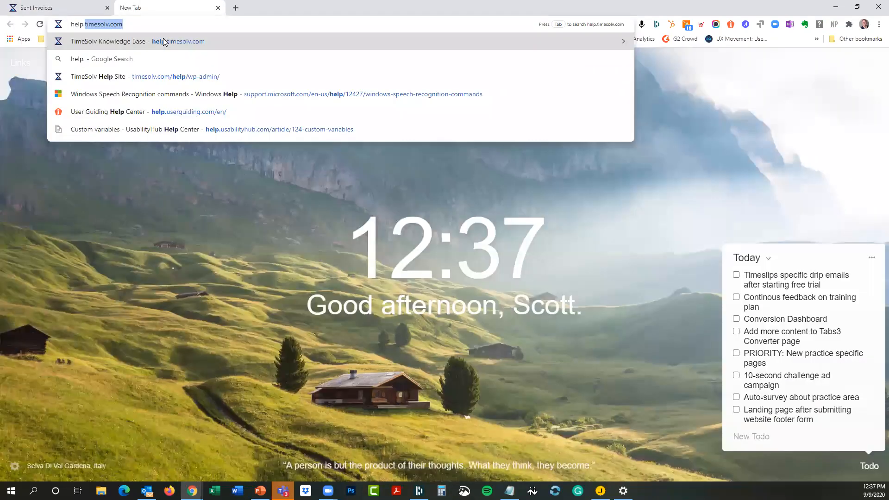
key(Return)
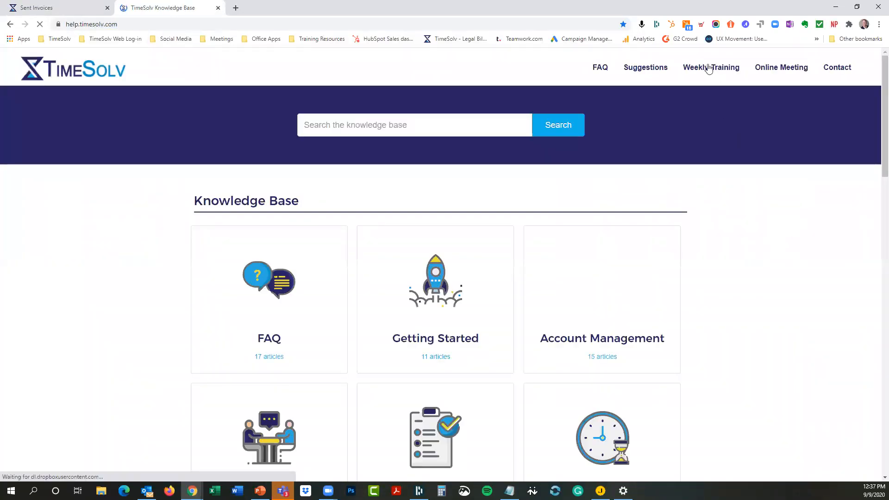
click(708, 68)
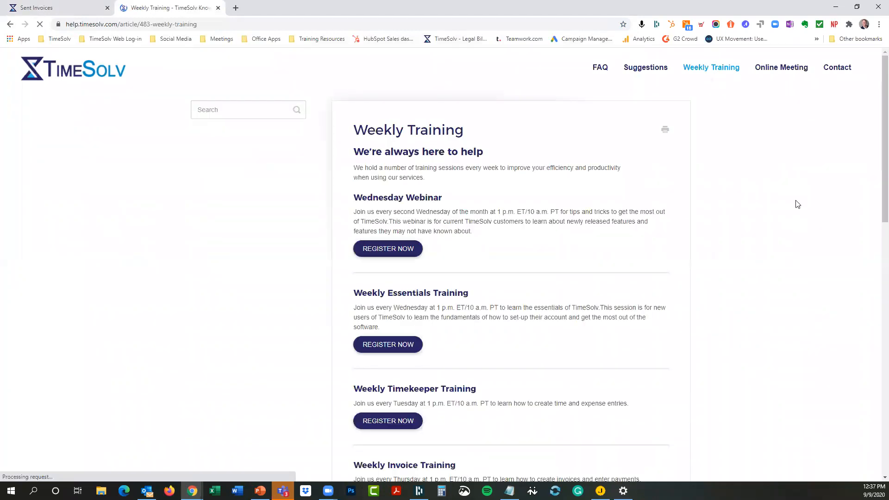
scroll(795, 202, down, 4)
scroll(775, 200, down, 2)
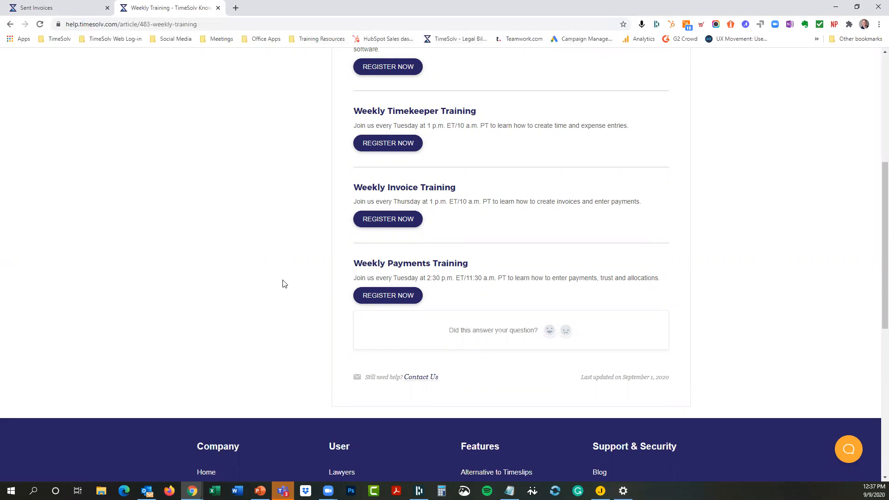
scroll(243, 270, up, 6)
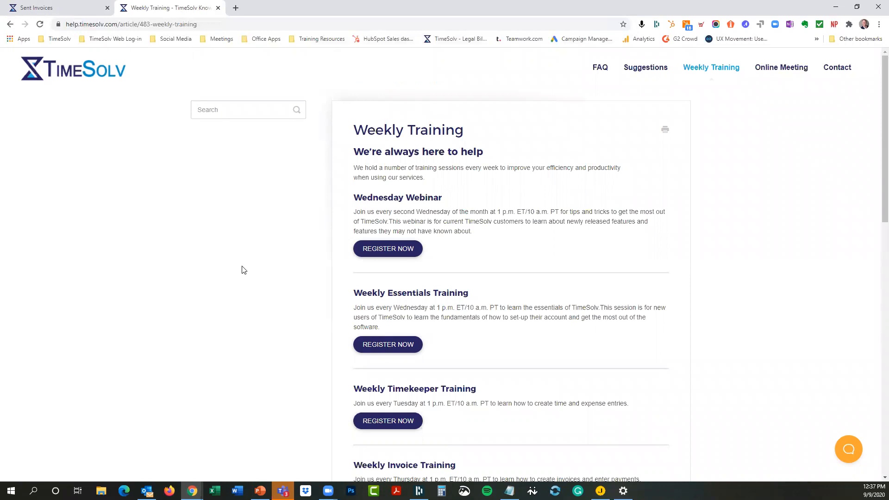
Step: Read the Online Meeting article, then return to the Sent Invoices tab
click(770, 72)
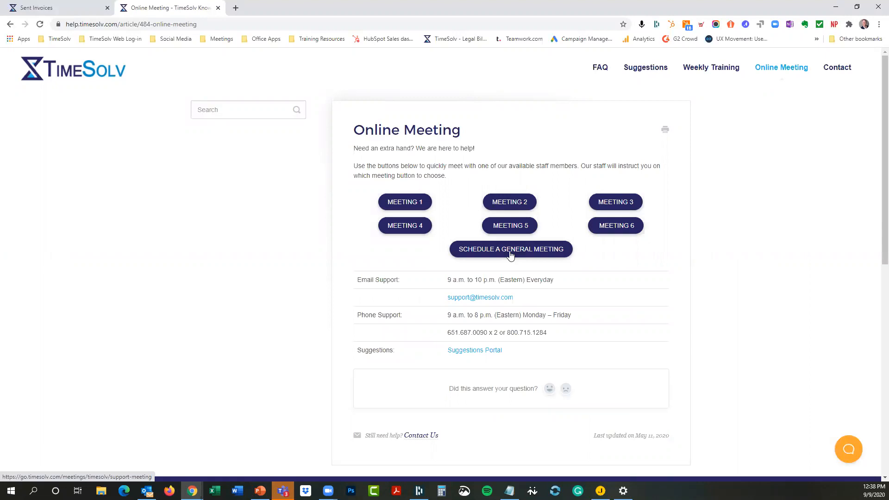
scroll(246, 304, down, 4)
scroll(247, 305, up, 4)
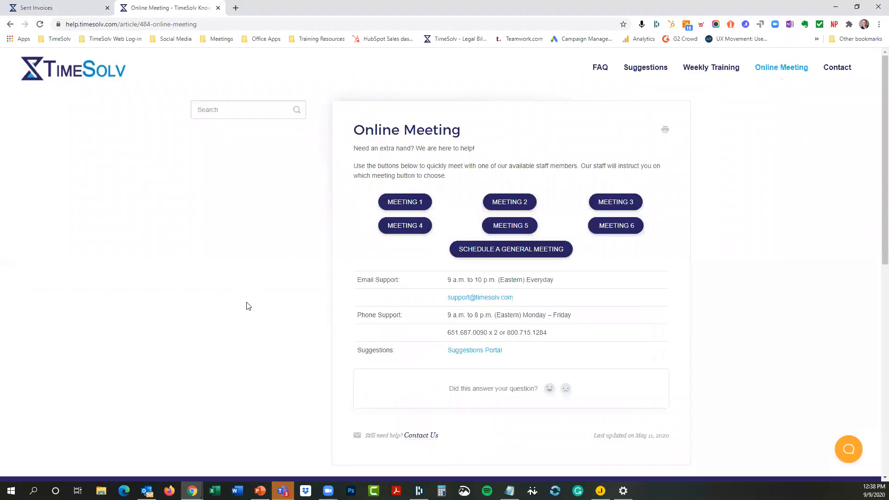
click(77, 12)
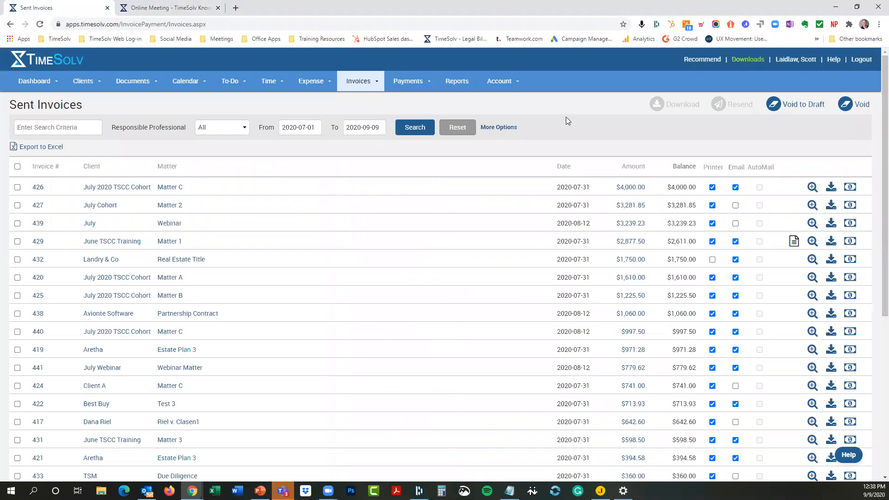
Step: Open Time > Time Entry, then switch to the Aug-12-2020 PowerPoint webinar deck
mouse_move(275, 84)
click(276, 99)
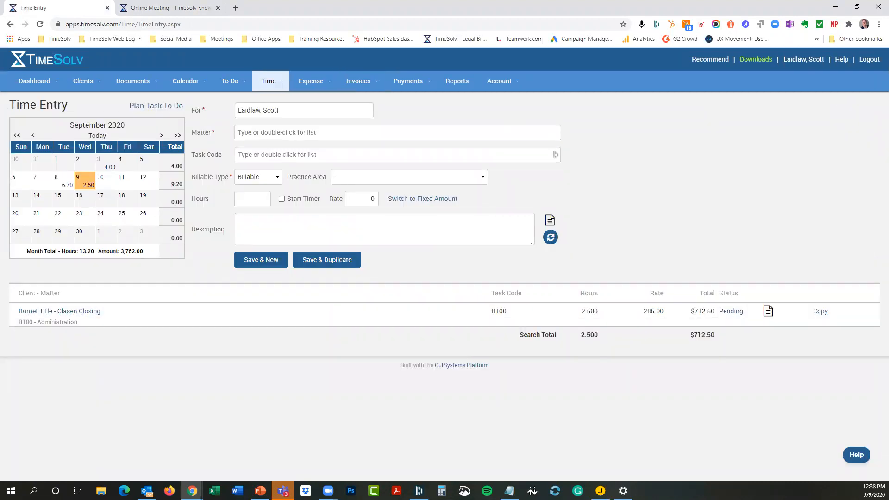
key(alt+Tab)
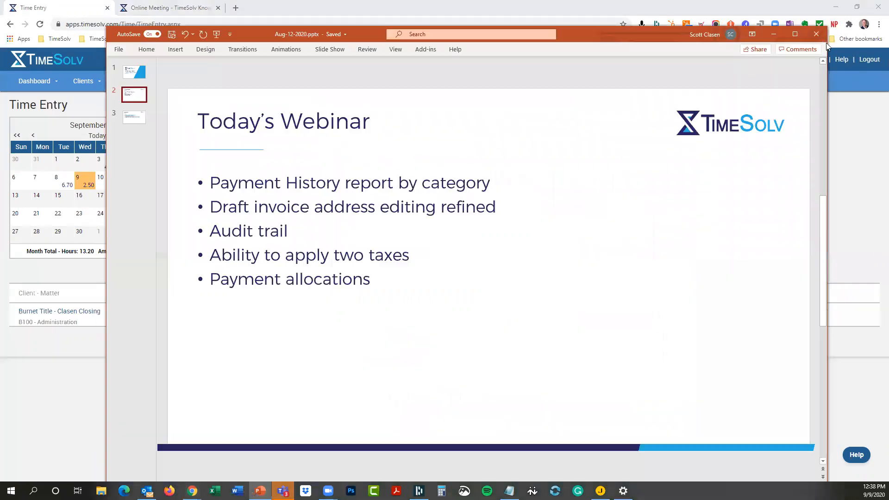
Step: Select the timesolv.ideas.aha.io address on the maximized Questions? slide, then return to TimeSolv
click(794, 34)
click(40, 109)
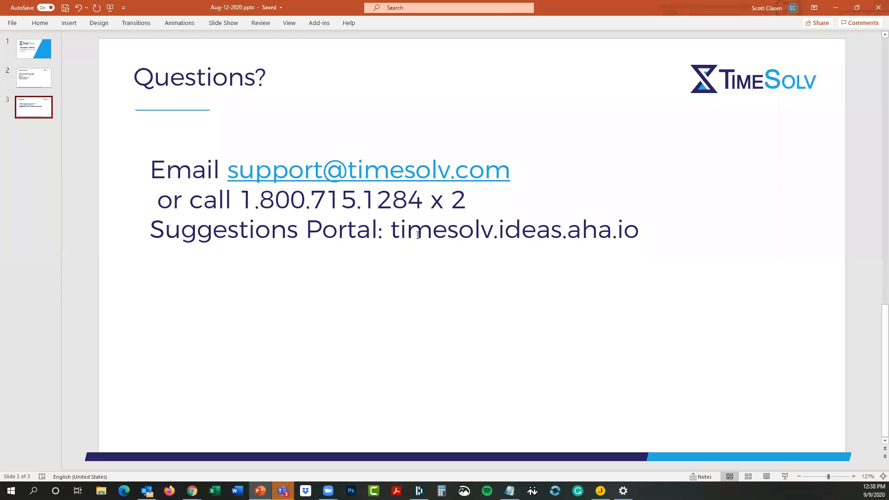
drag(389, 226, 638, 232)
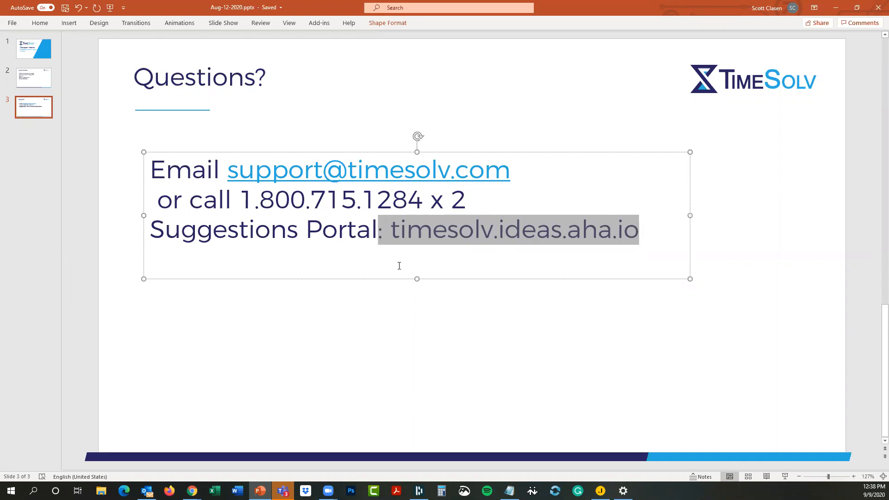
click(398, 230)
click(391, 230)
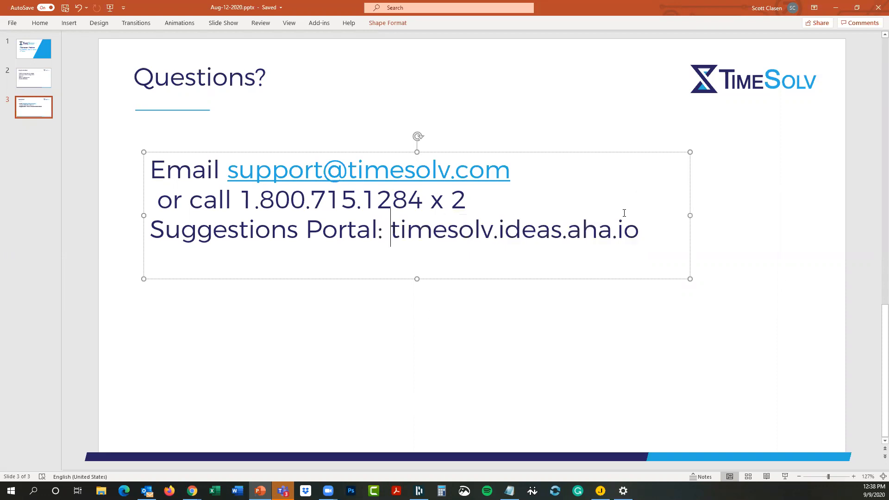
shift+click(635, 227)
key(ctrl+c)
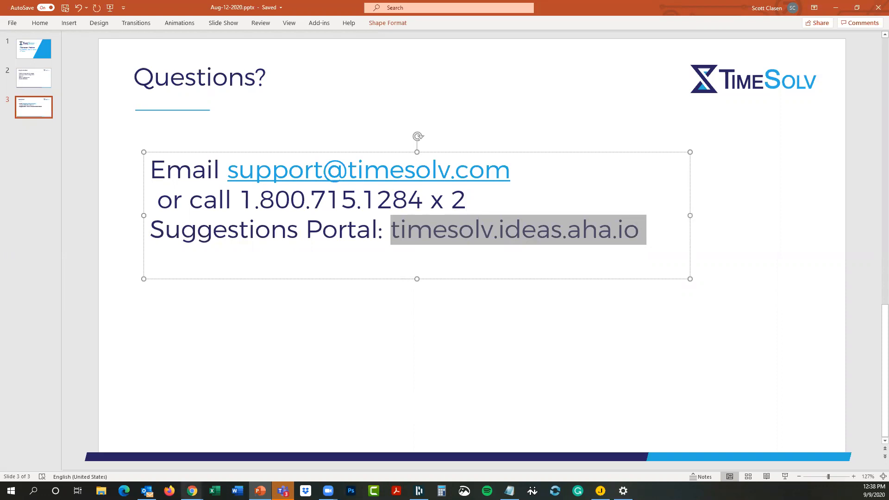
mouse_move(192, 490)
click(281, 457)
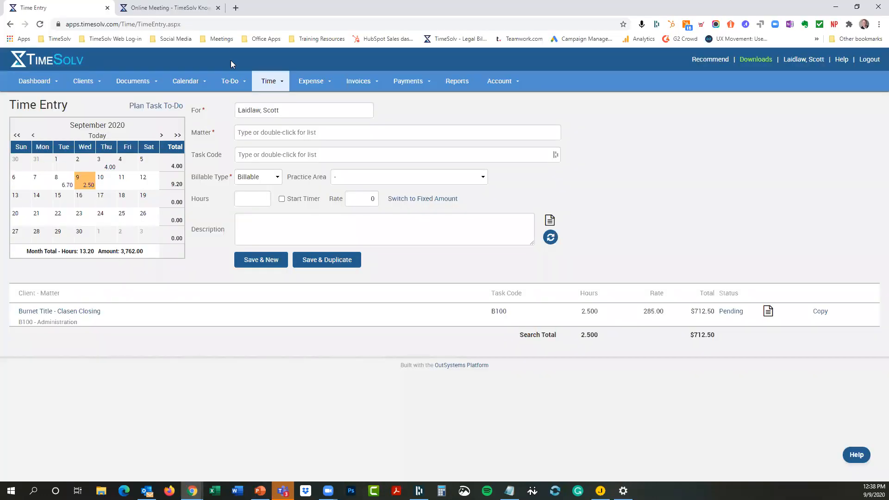
Step: Paste timesolv.ideas.aha.io into a new tab and list the Popular feature requests
click(236, 9)
key(ctrl+v)
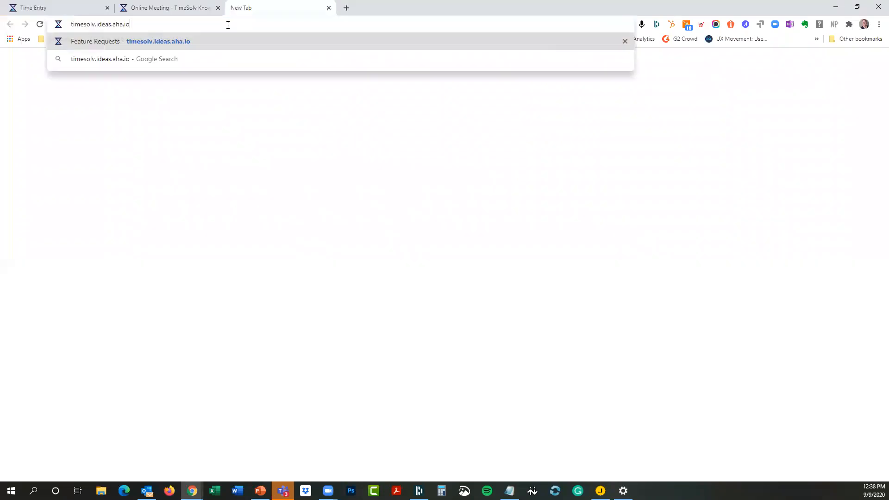
key(Return)
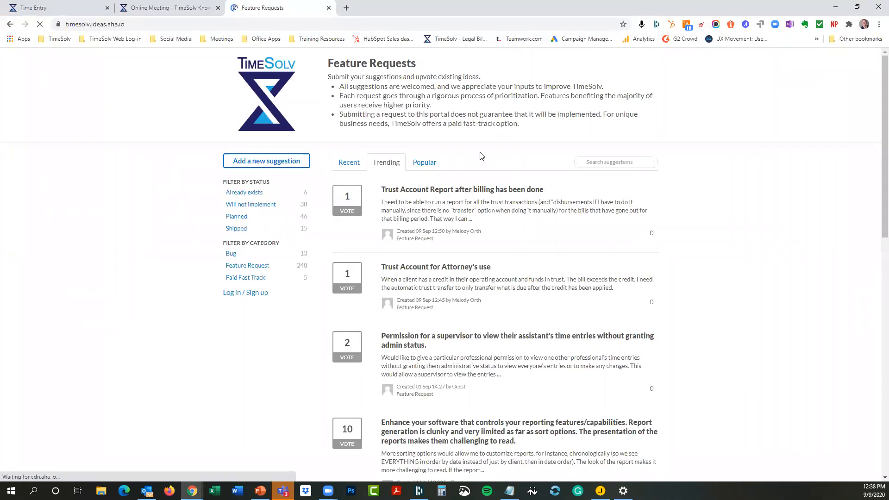
click(599, 162)
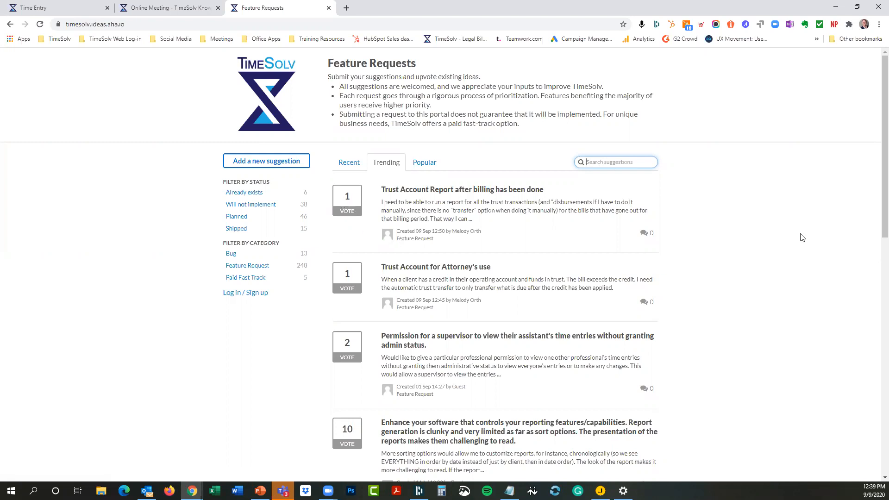
click(420, 164)
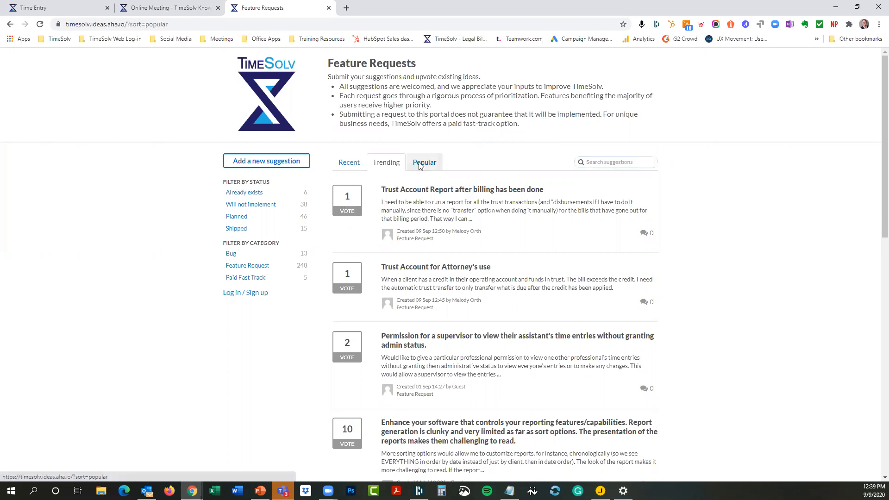
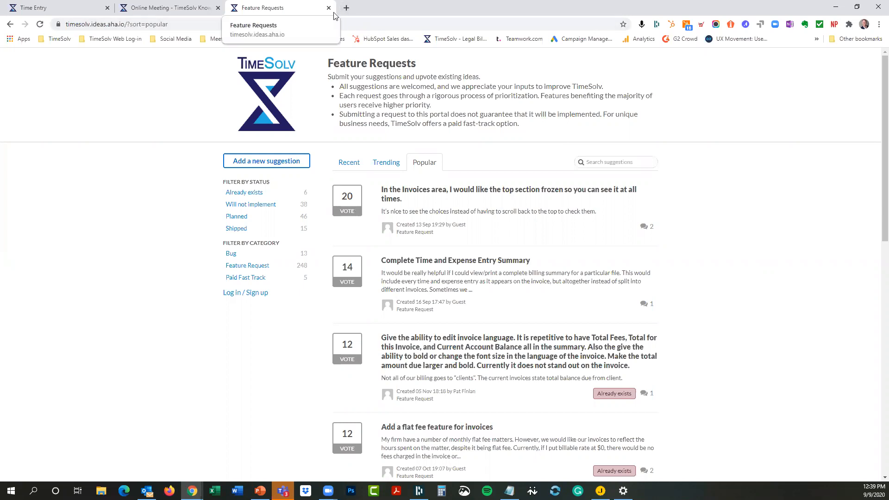
Step: Compare the Time Entry page with the October 2020 system calendar, then open the Weekly Training help article
click(66, 7)
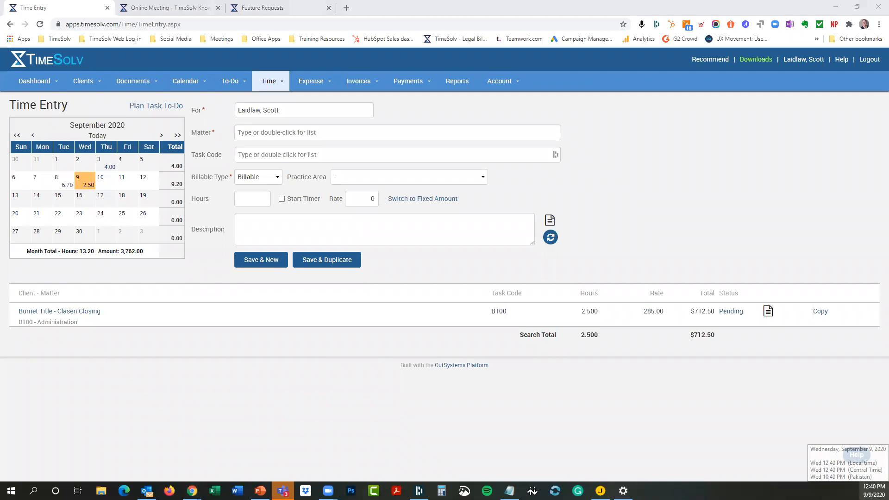
click(872, 491)
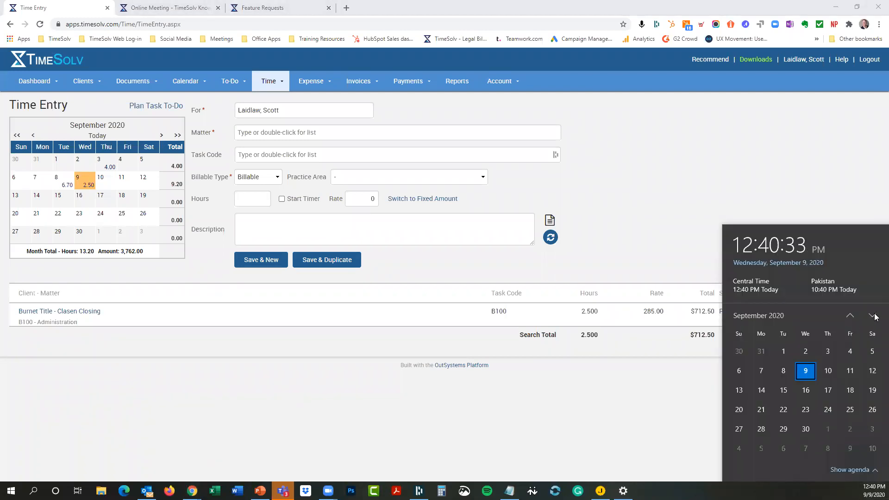
click(873, 319)
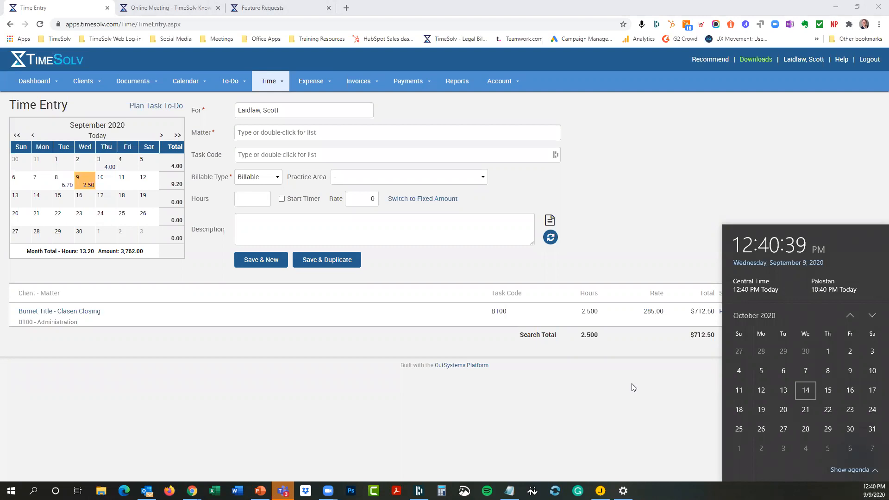
click(575, 403)
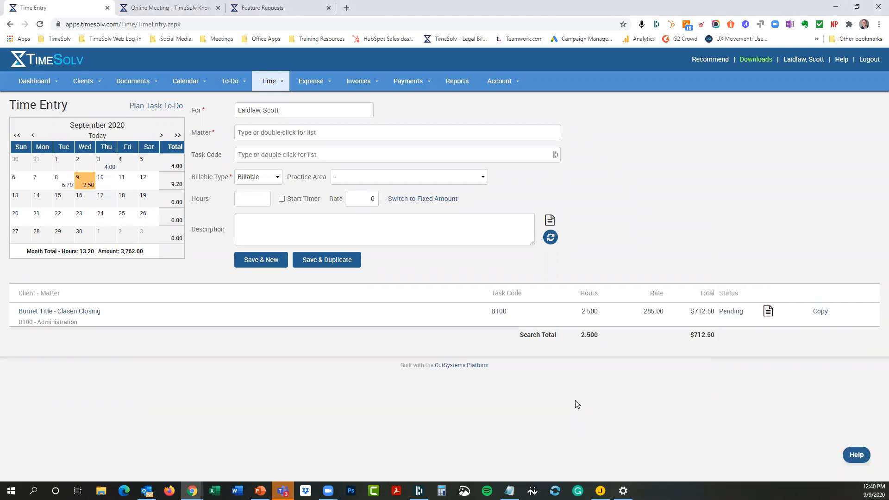
click(162, 9)
click(707, 72)
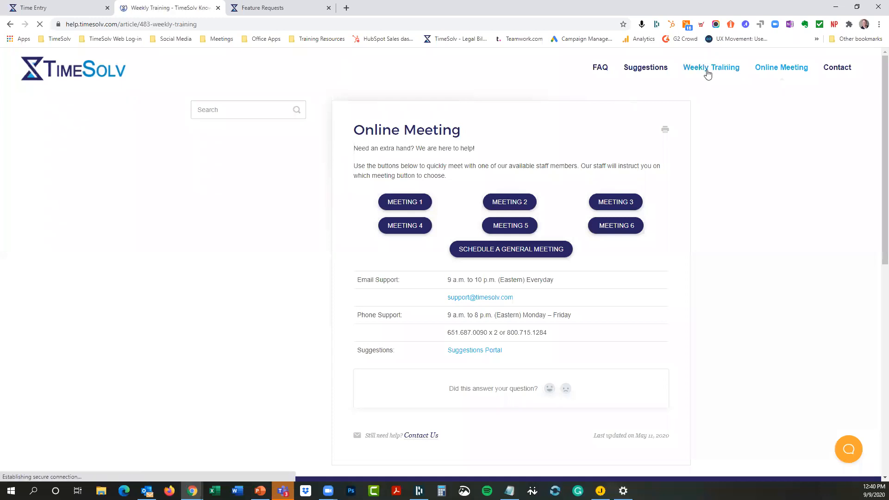